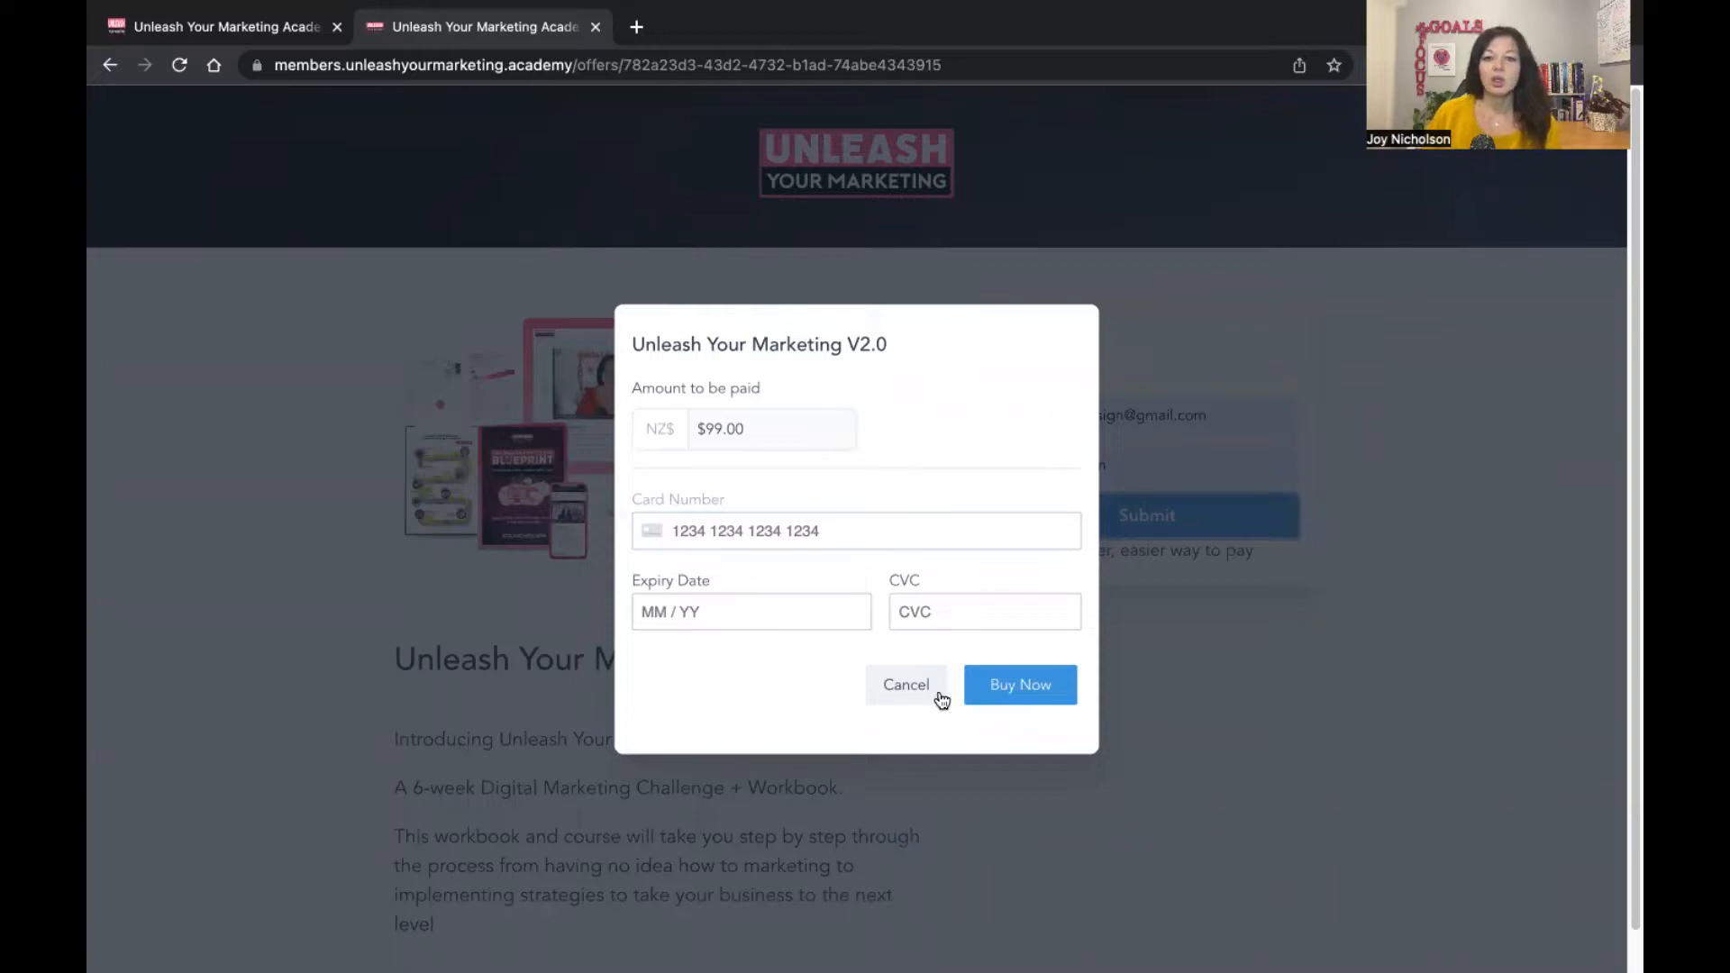
- Cancel the card payment form, return to the offer's settings and dismiss the link-sharing dialog
click(906, 686)
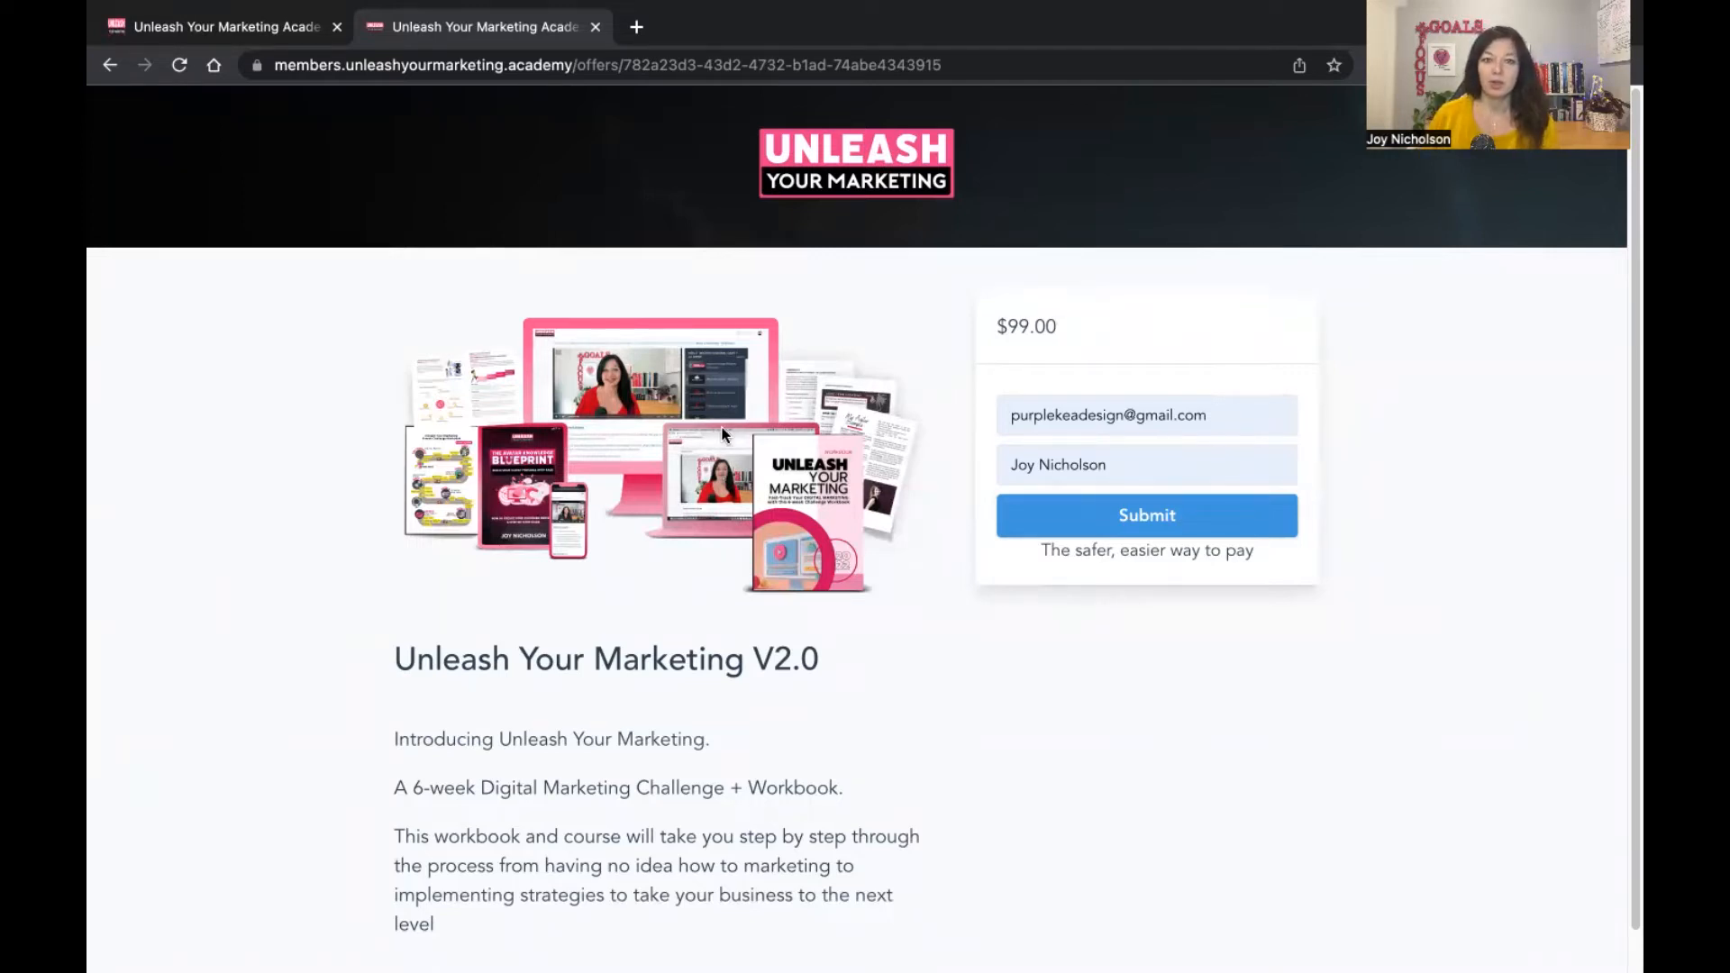
mouse_move(247, 47)
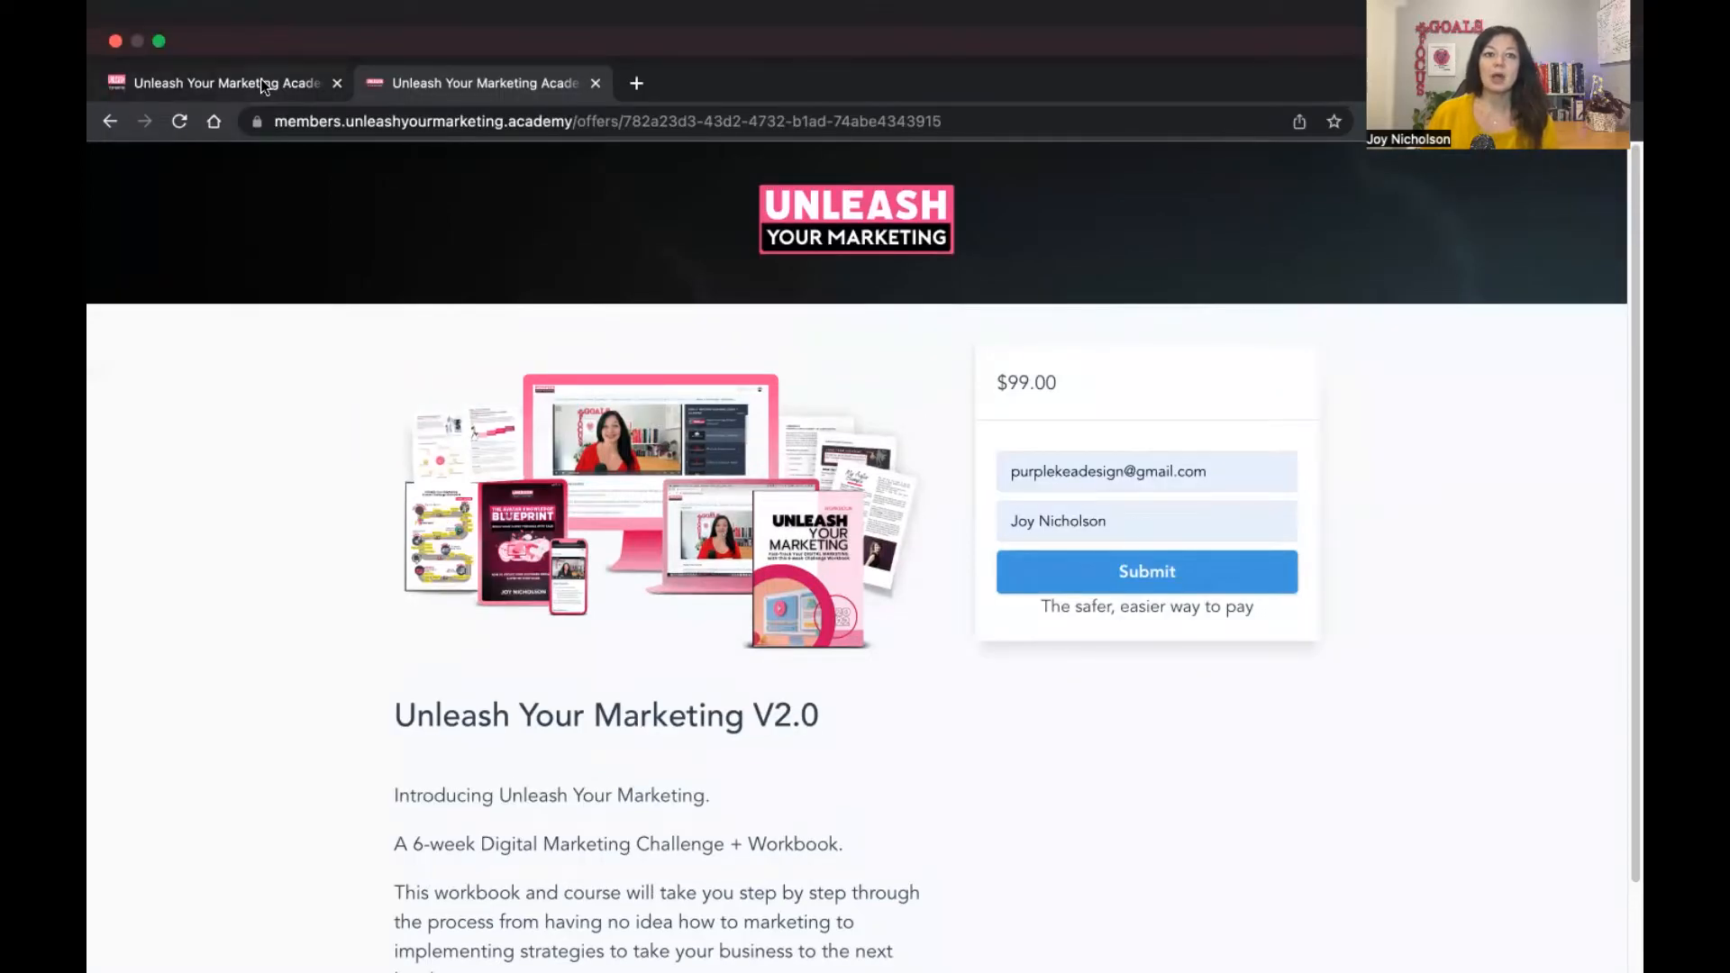
click(261, 83)
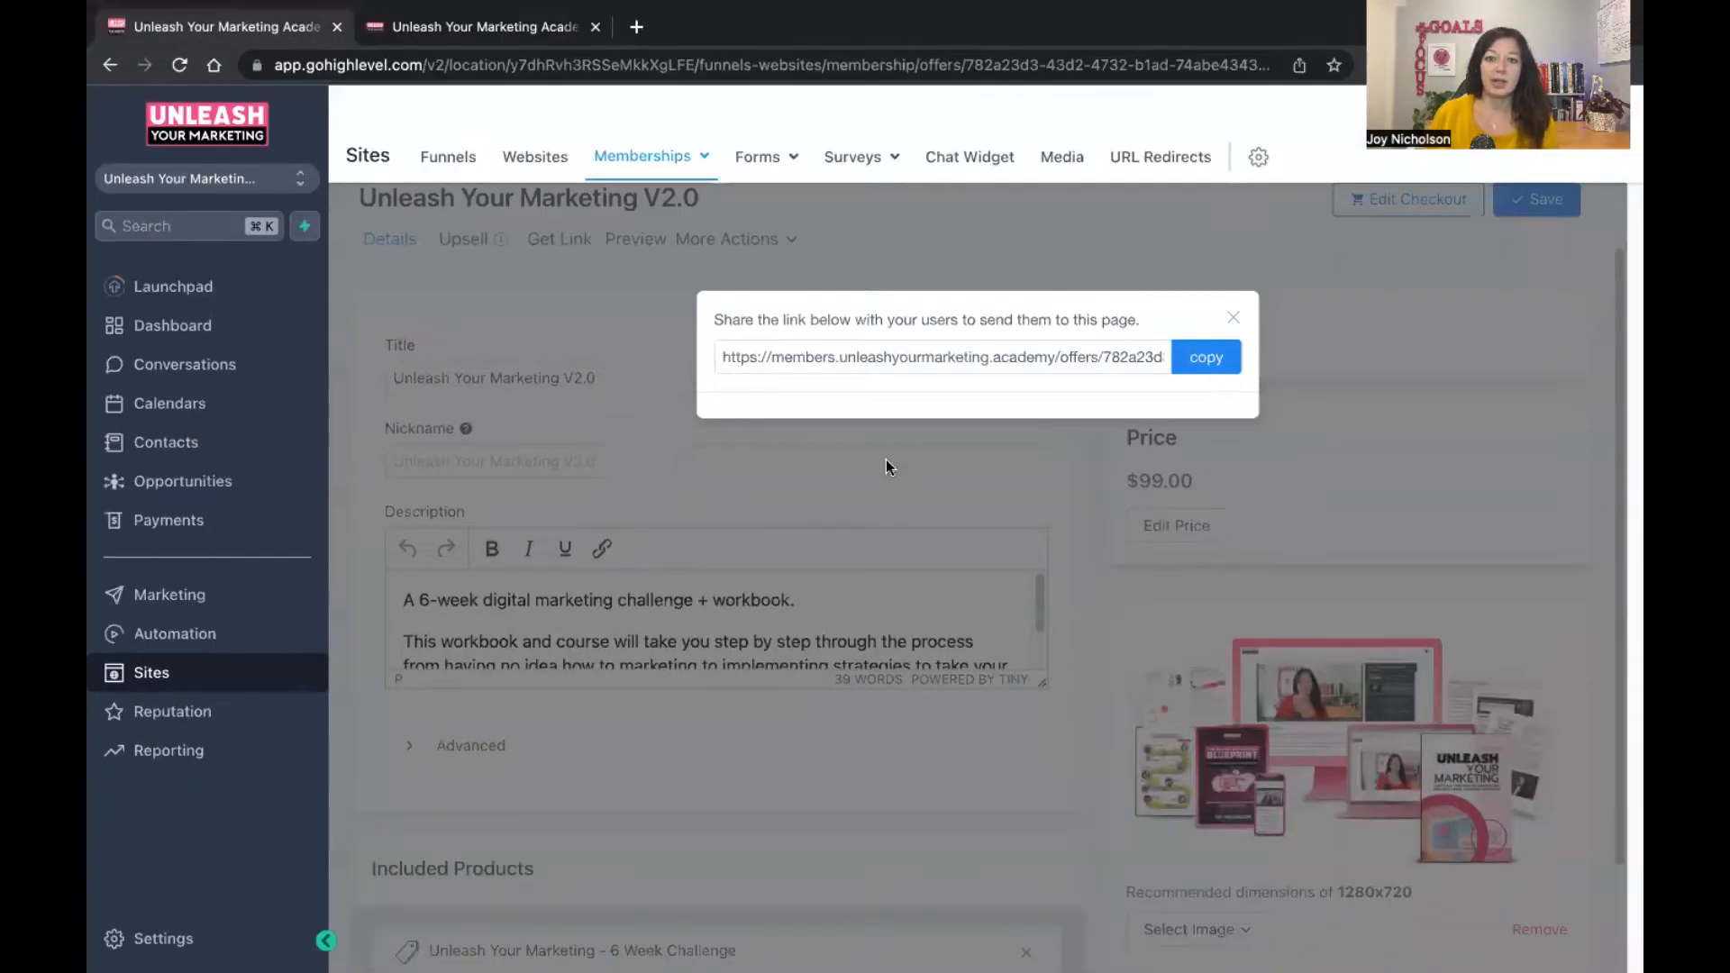
click(1232, 318)
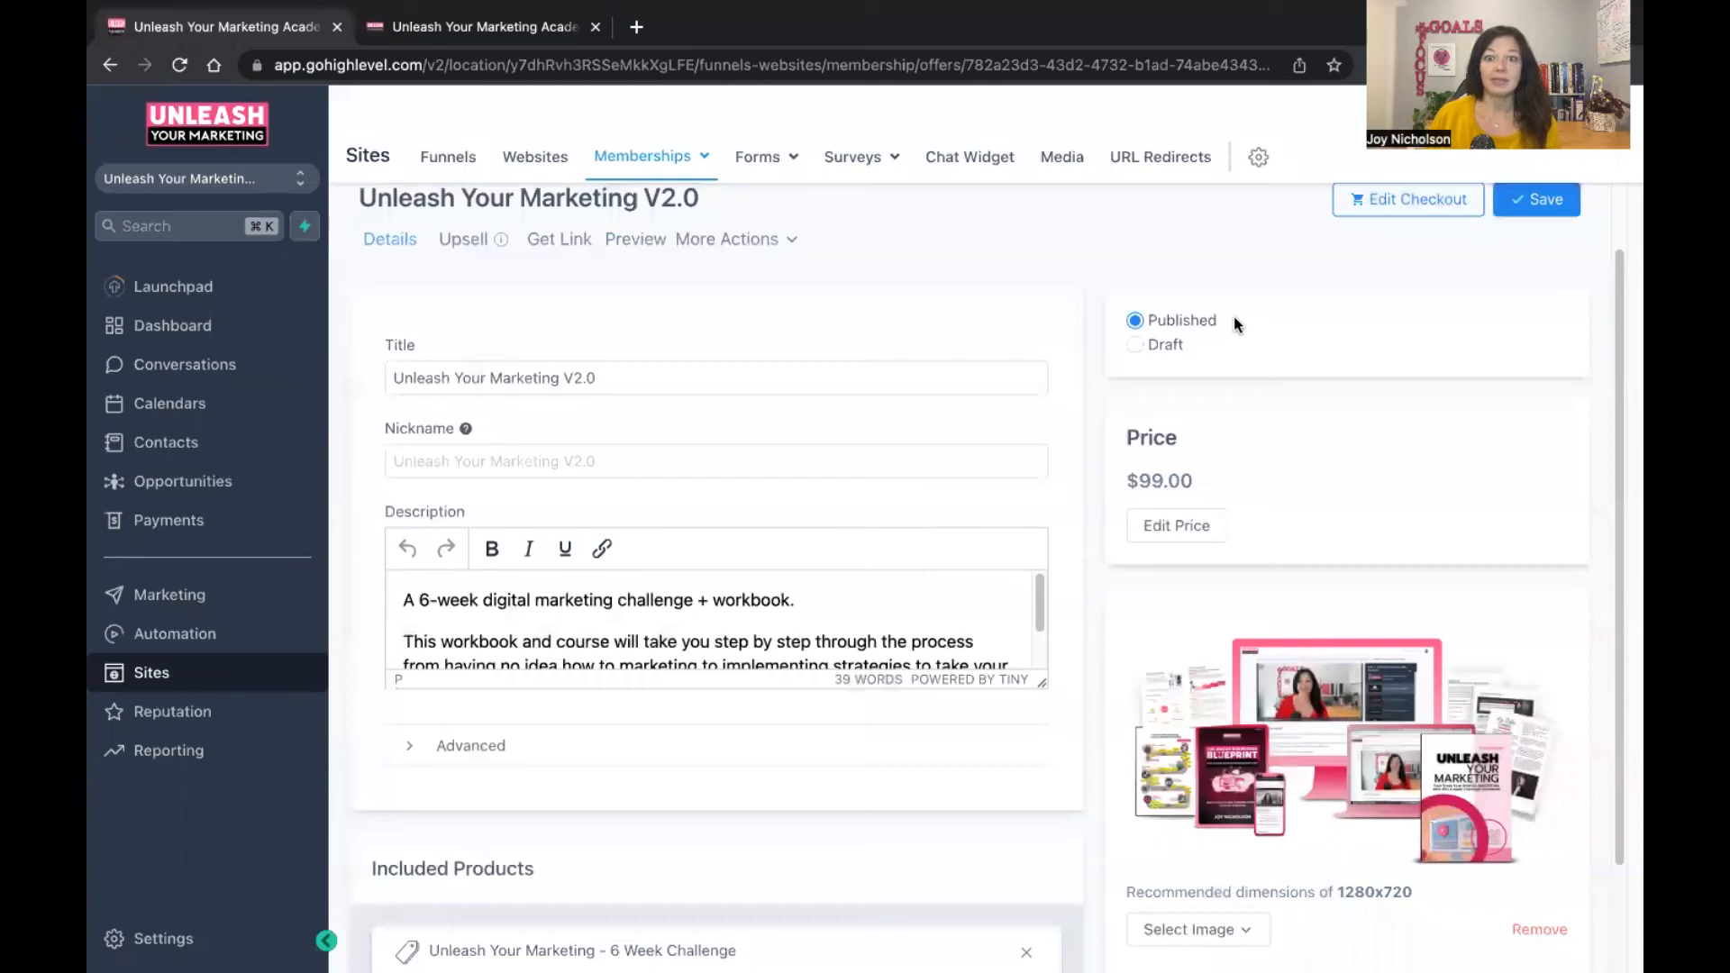
click(991, 368)
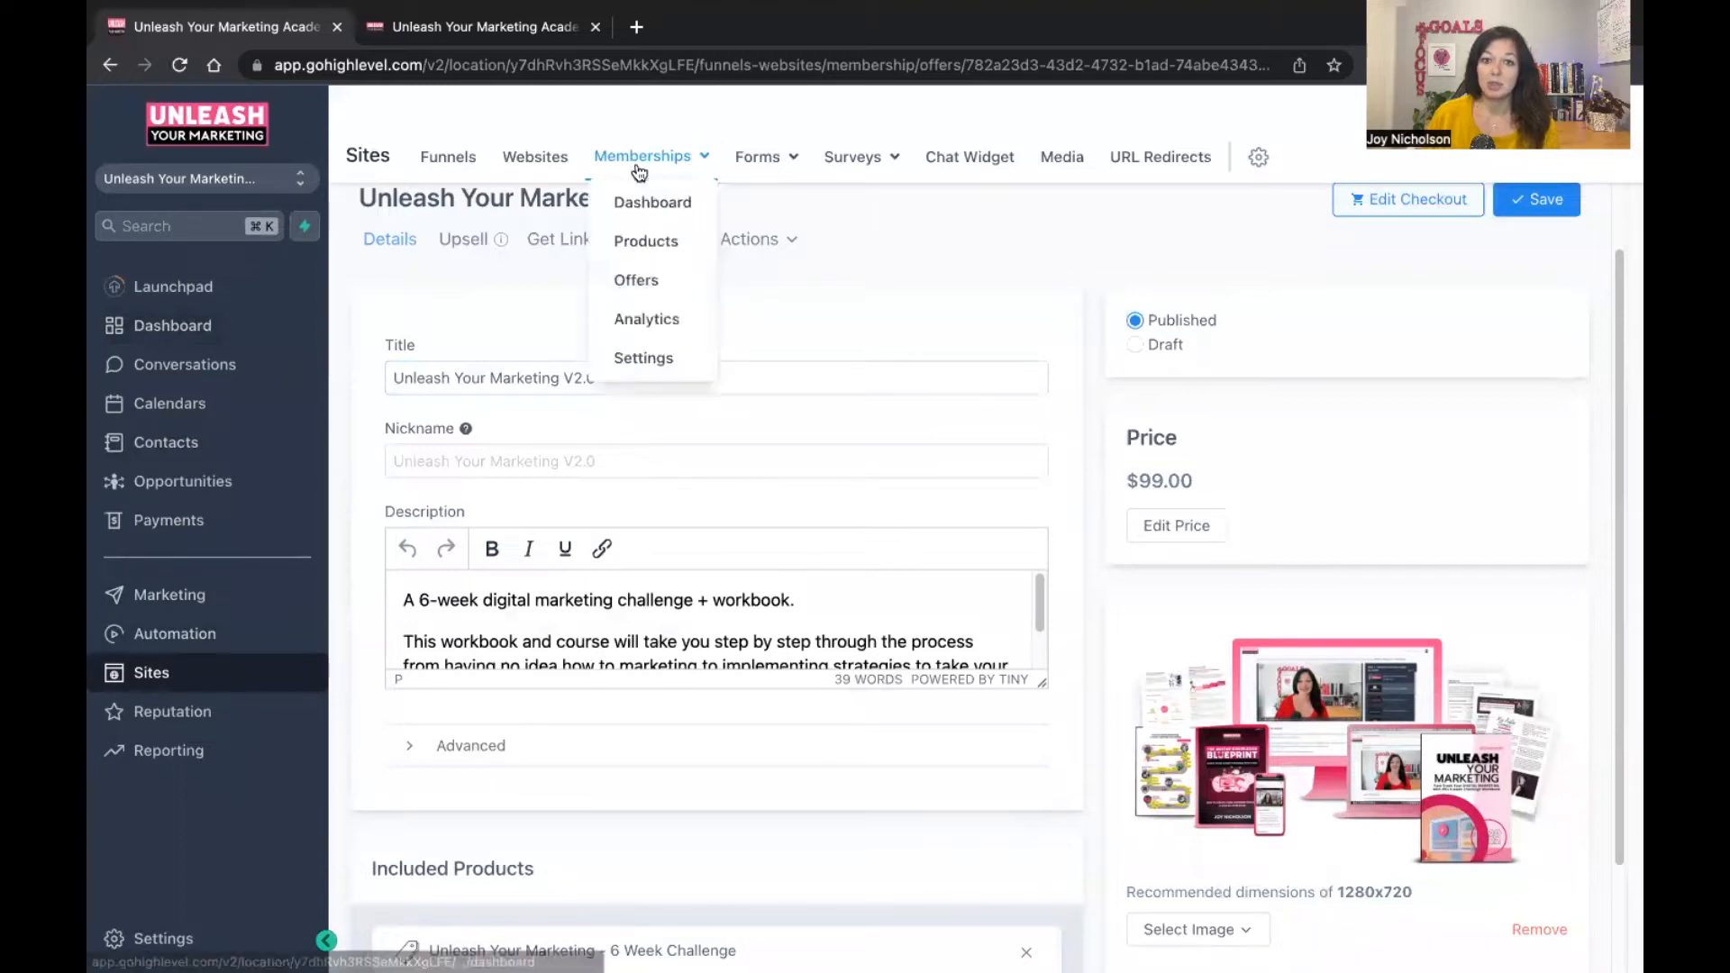
- Look at the Unleash Your Marketing V2.0 checkout page again and return to the offer's details
mouse_move(699, 153)
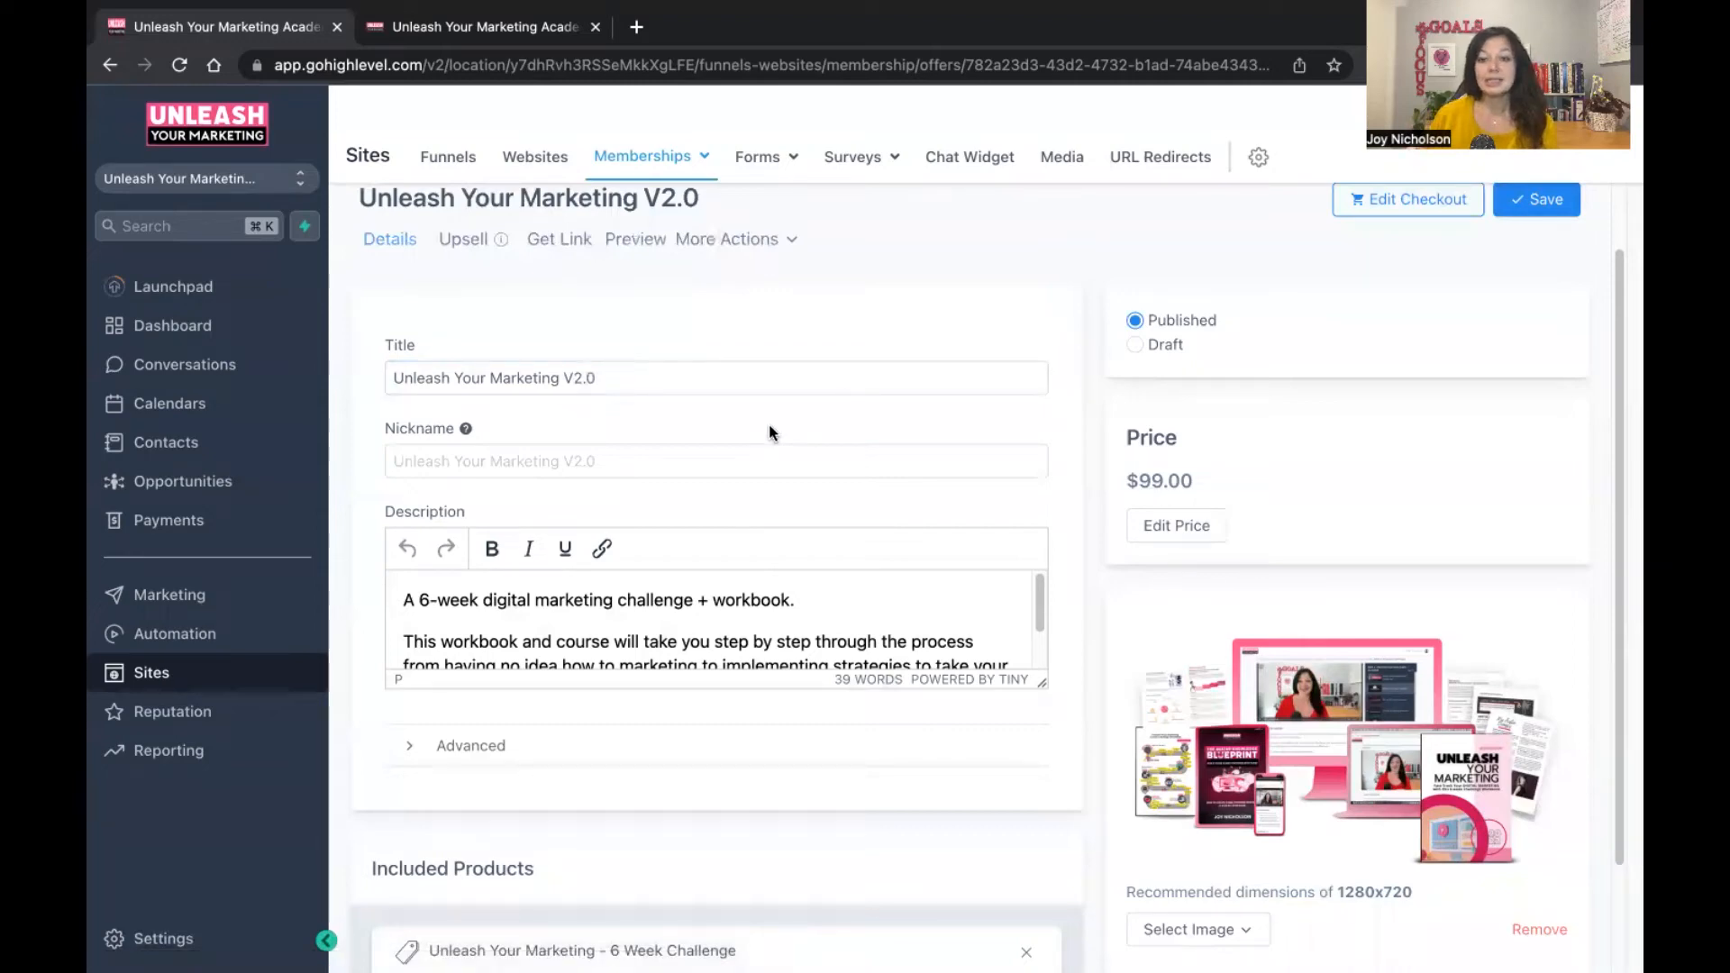
click(531, 27)
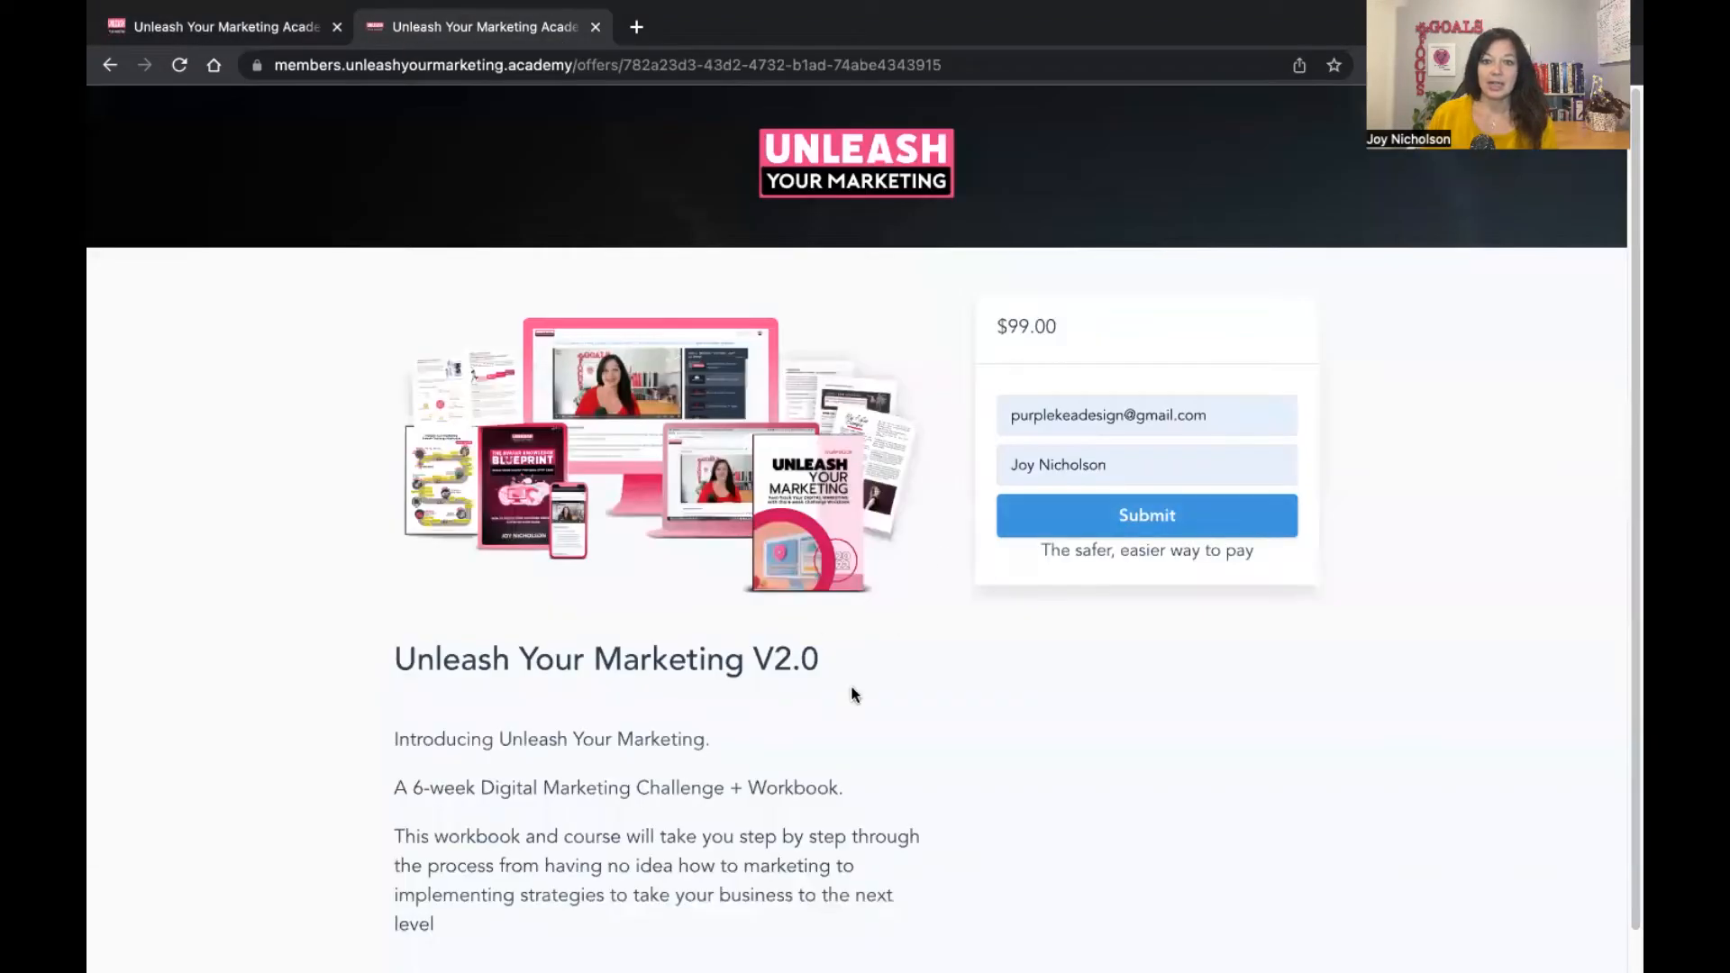
click(270, 38)
scroll(734, 420, up, 1)
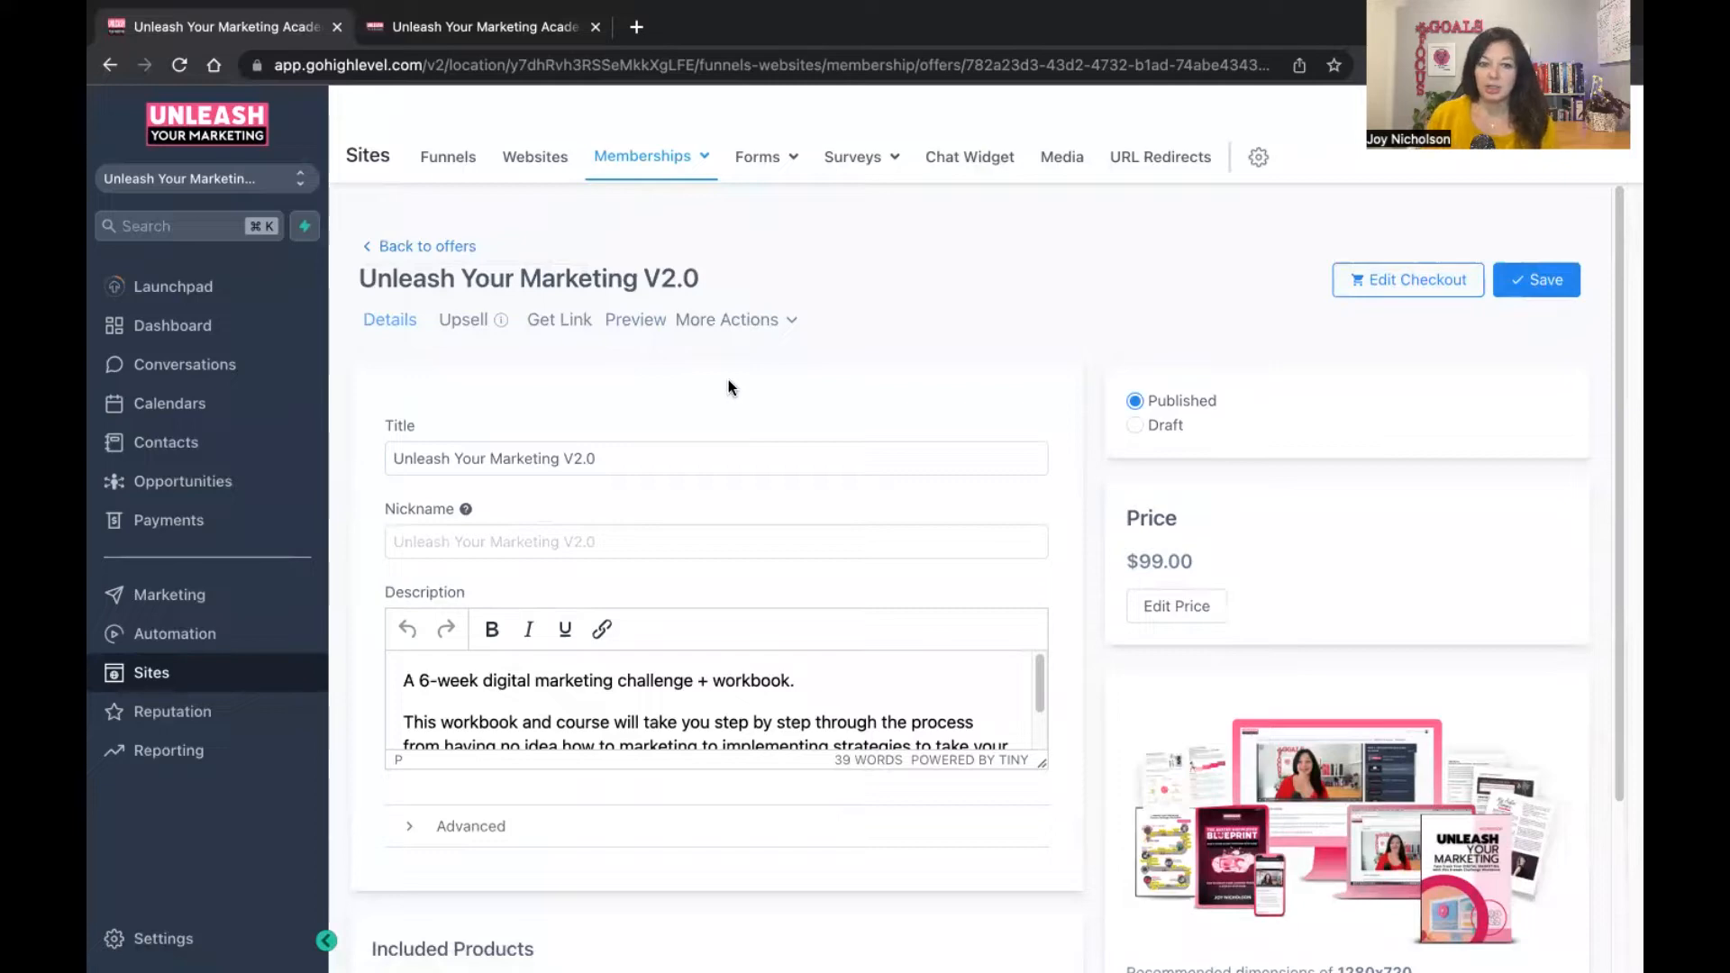
- Review the offer's one-time-payment and recurring subscription pricing options, closing the pricing plans without saving
scroll(1157, 485, down, 2)
scroll(1163, 459, up, 2)
click(1180, 605)
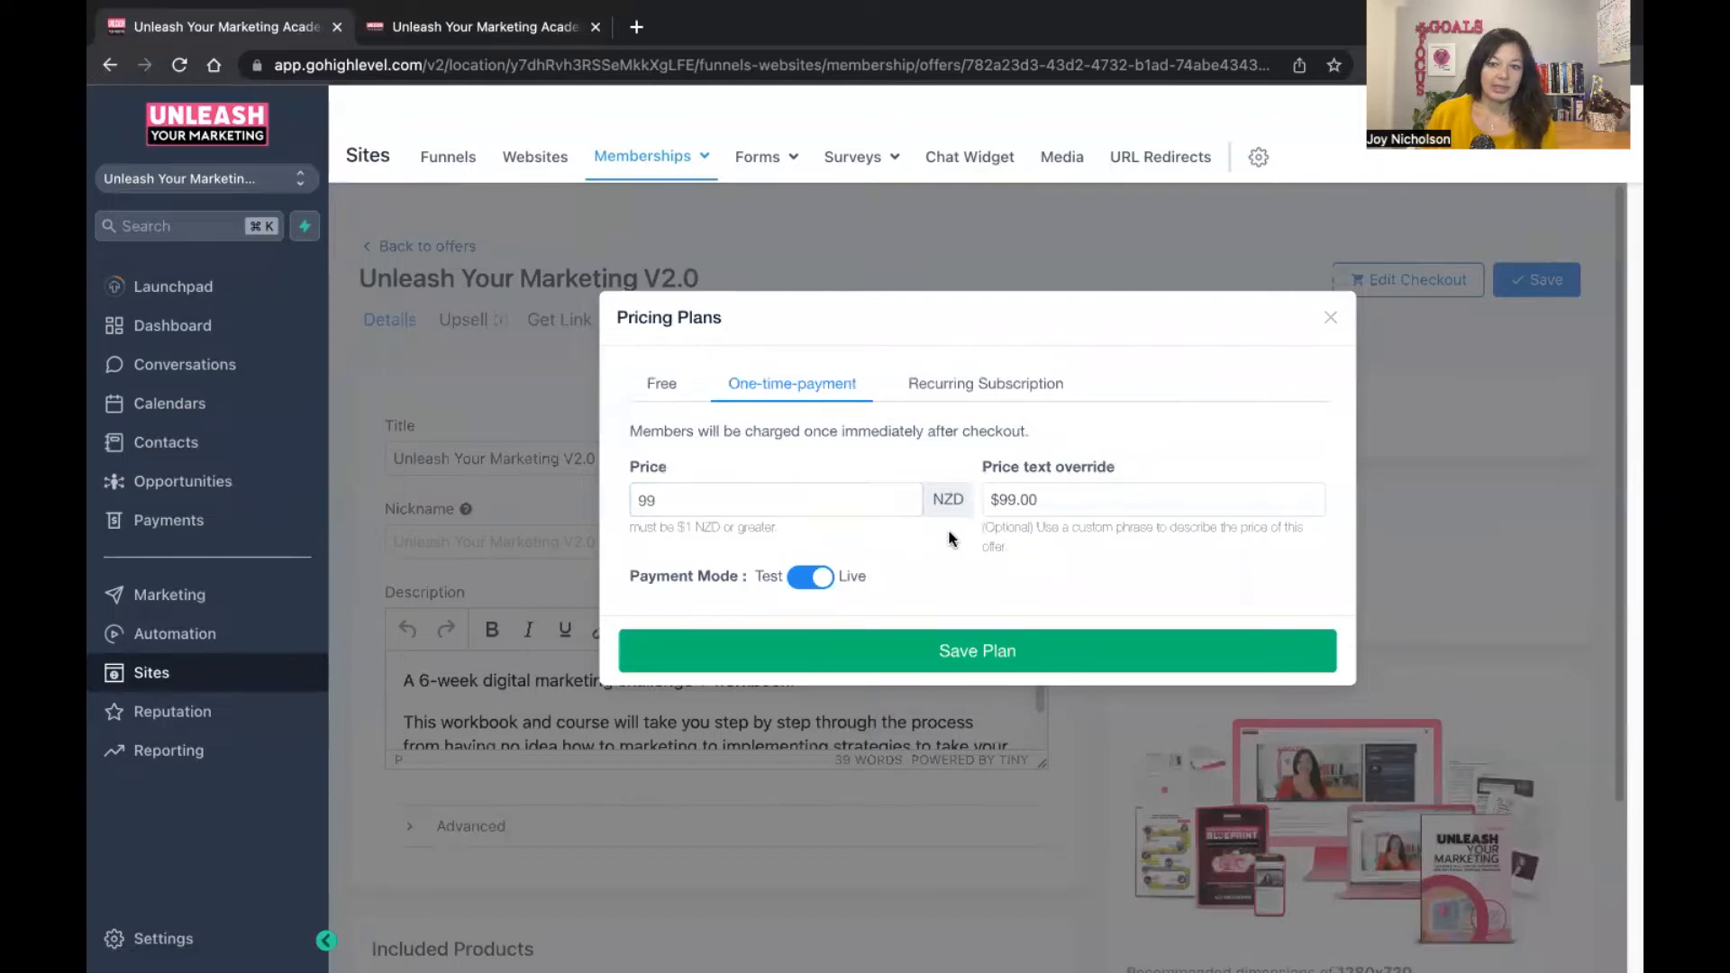
click(952, 385)
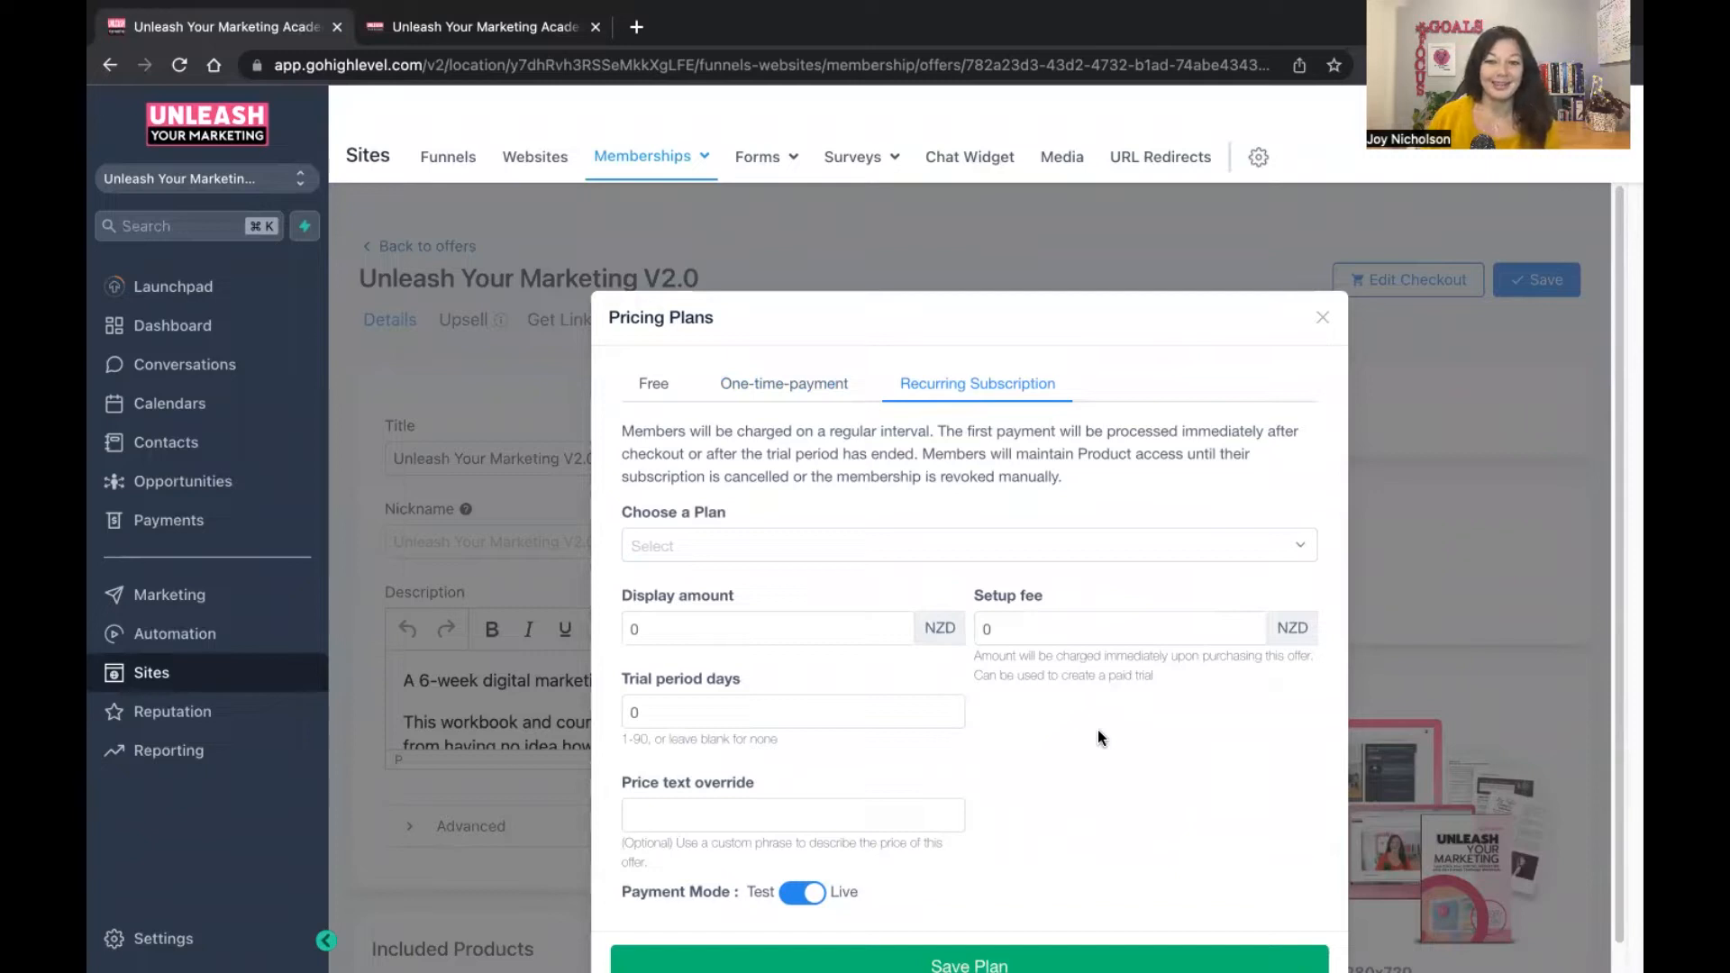
click(815, 387)
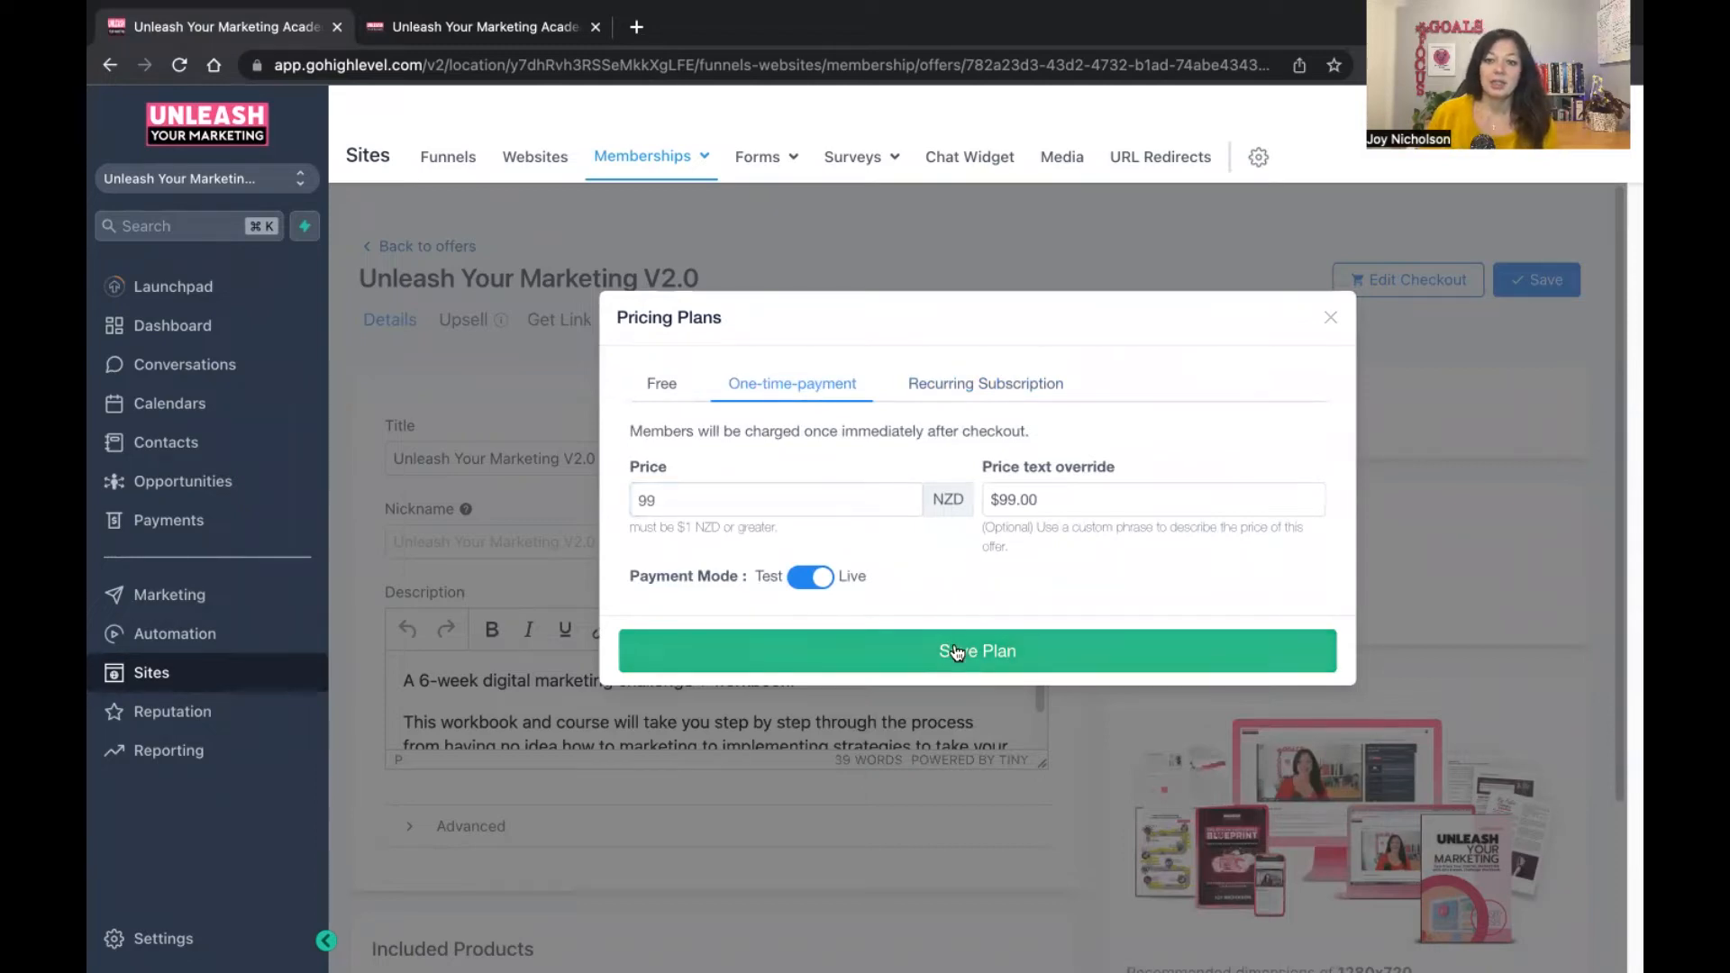
click(1325, 324)
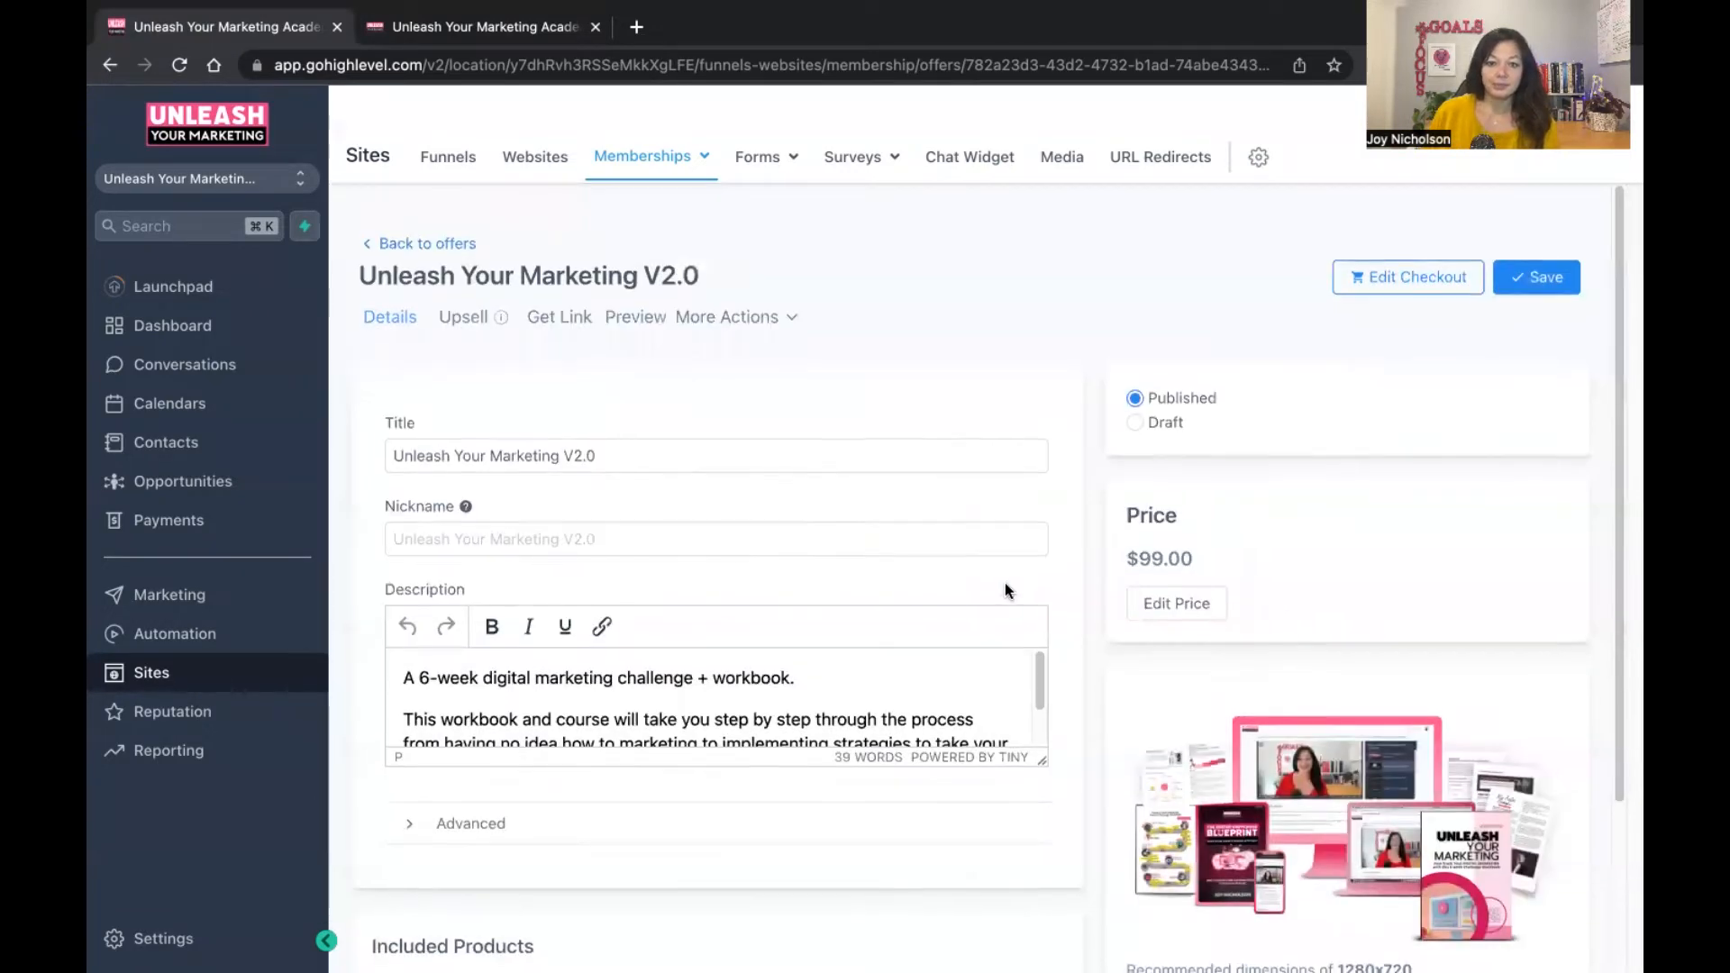
- Enlarge the offer's description box to show its full text and review the included products
scroll(1004, 582, down, 3)
double_click(1050, 629)
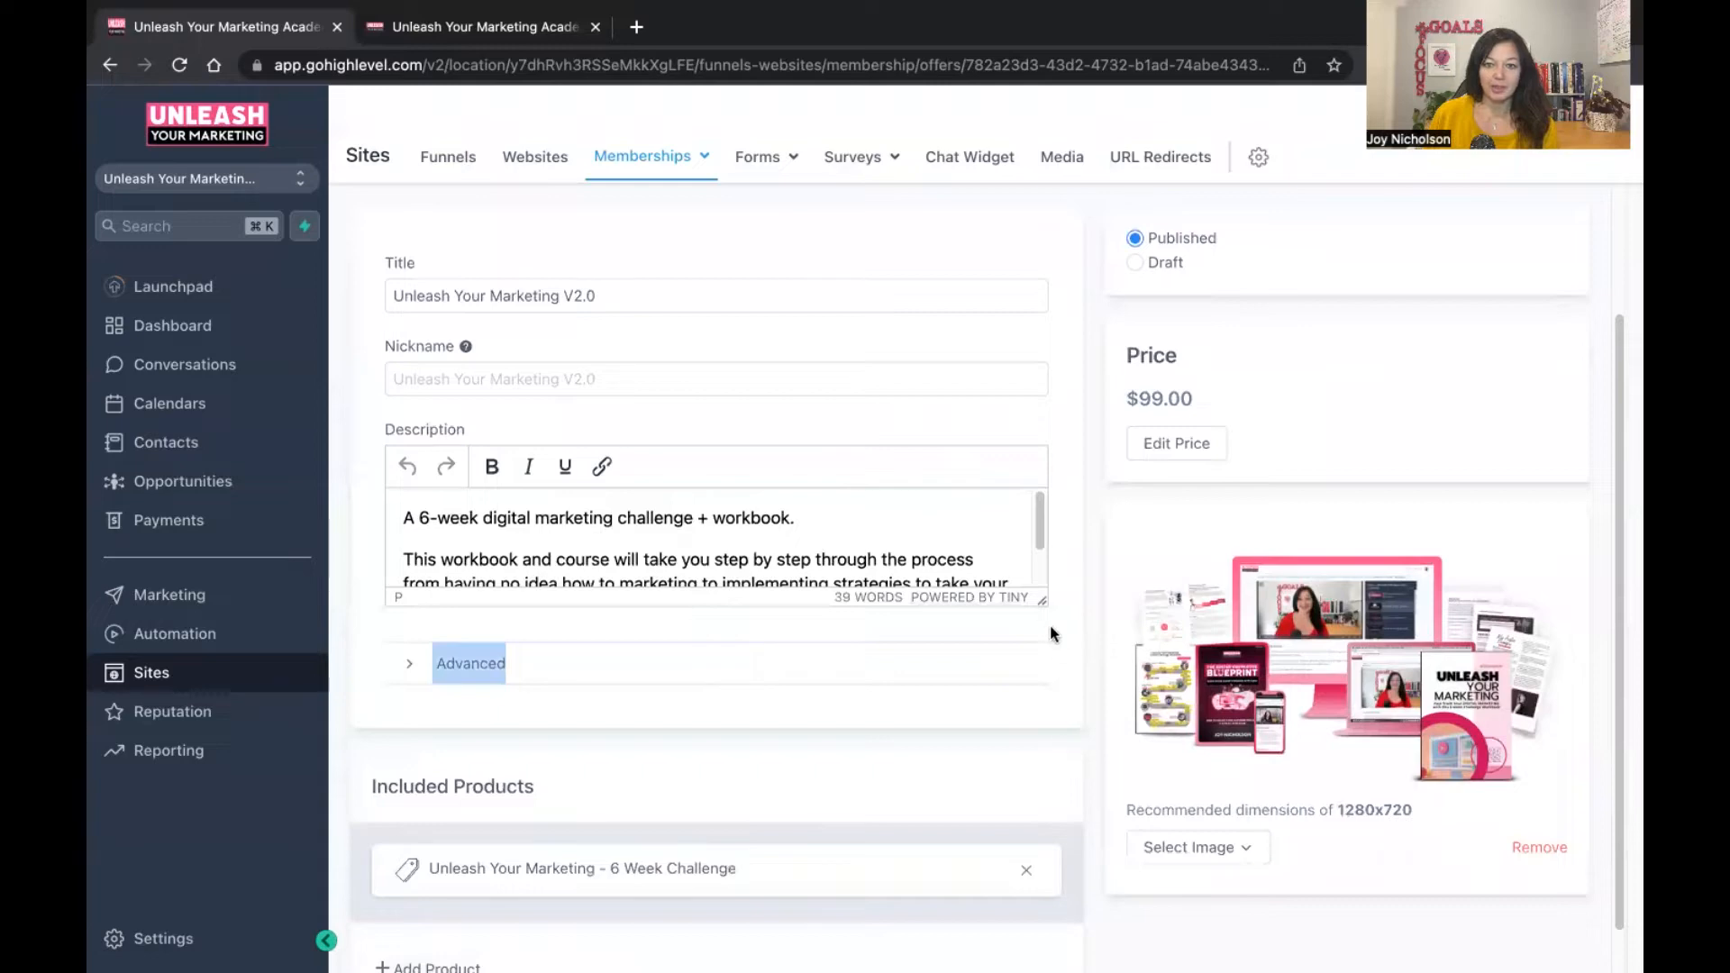
drag(1041, 601, 1027, 702)
scroll(942, 757, down, 2)
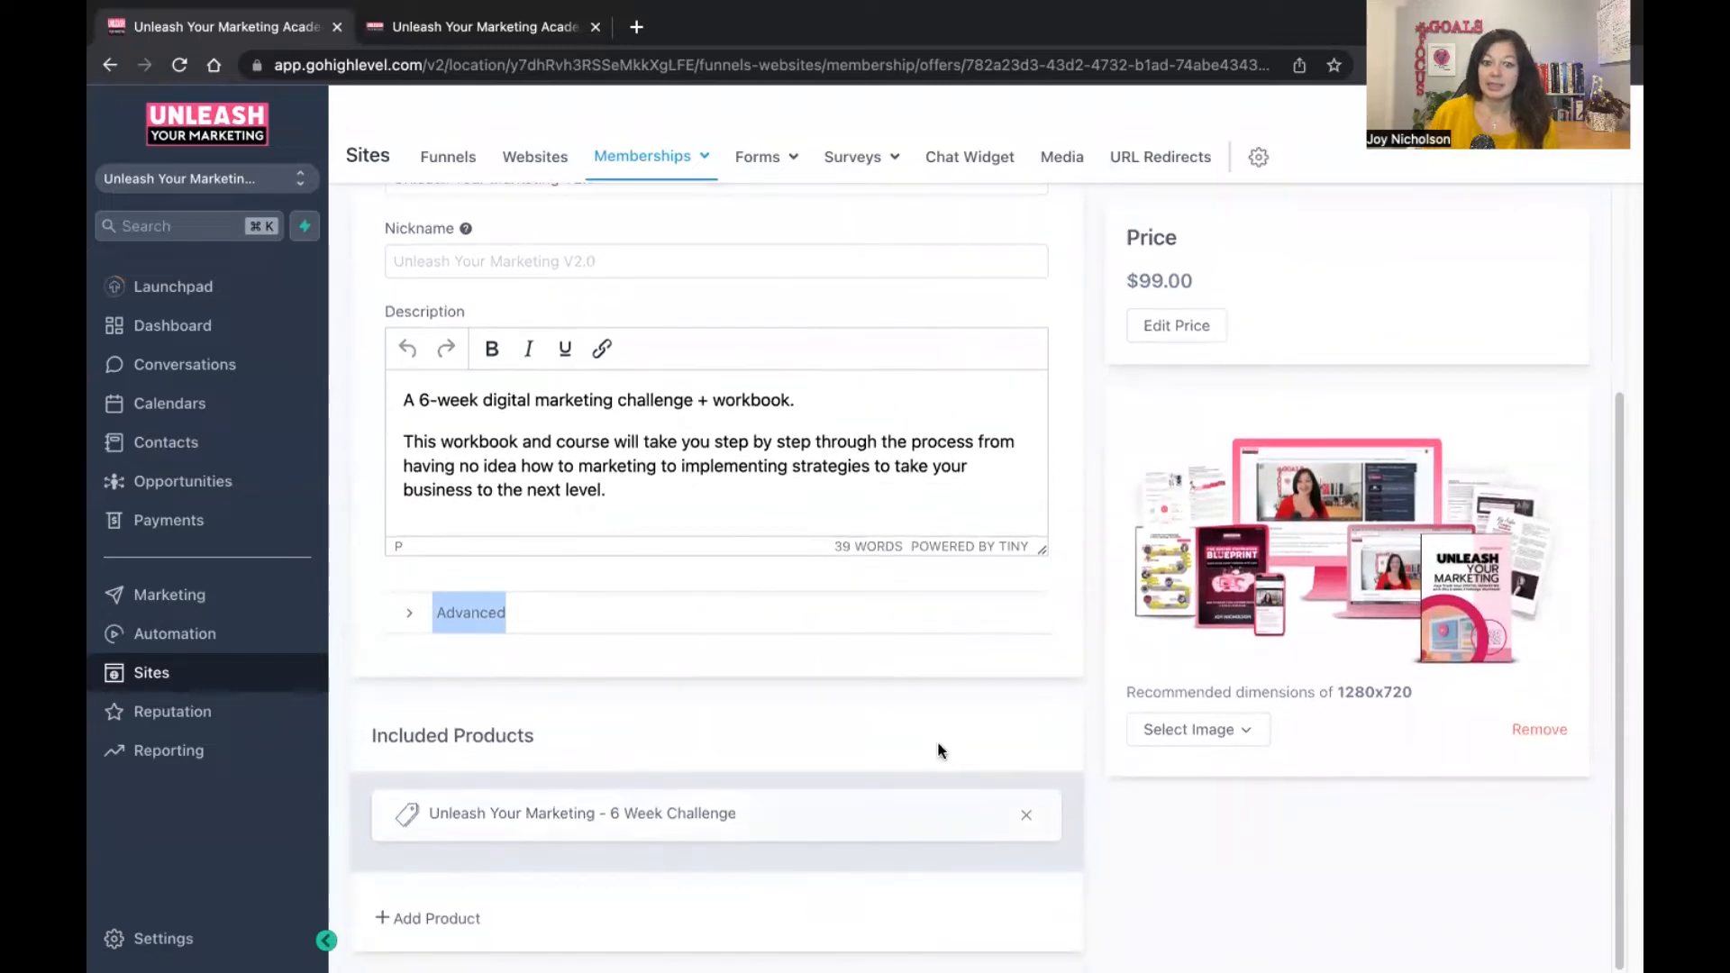
scroll(1047, 556, up, 5)
scroll(1116, 575, up, 1)
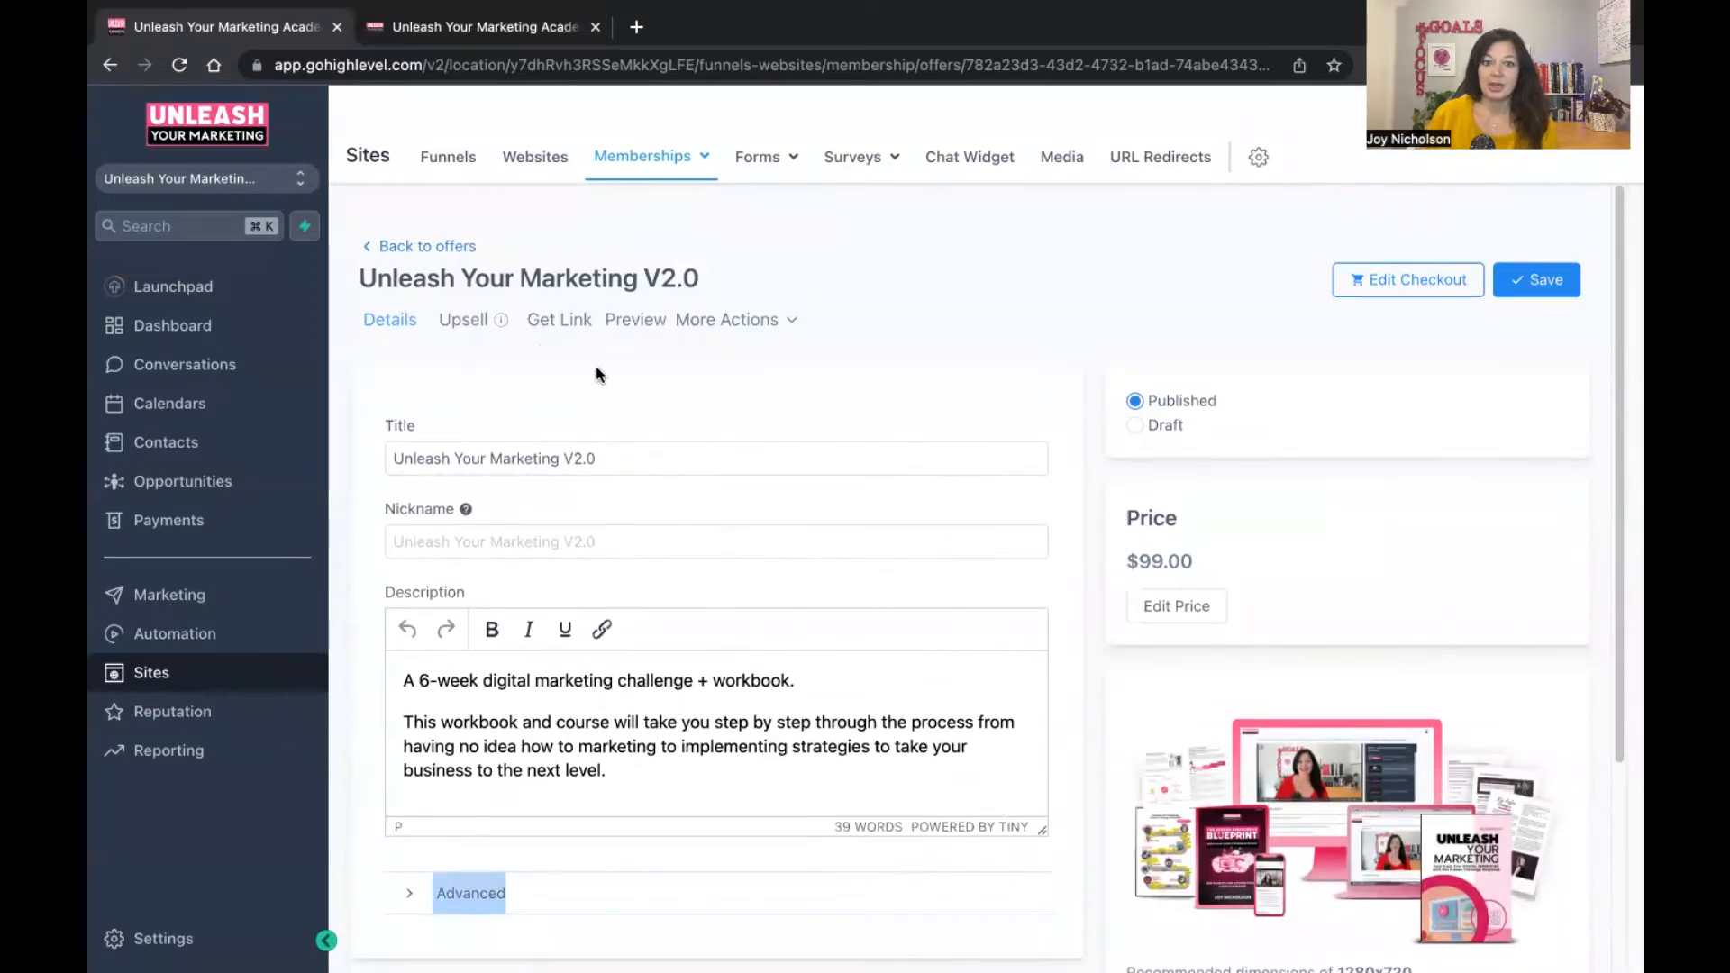
- Check which offers can be added as an upsell to Unleash Your Marketing V2.0, without adding one
click(464, 325)
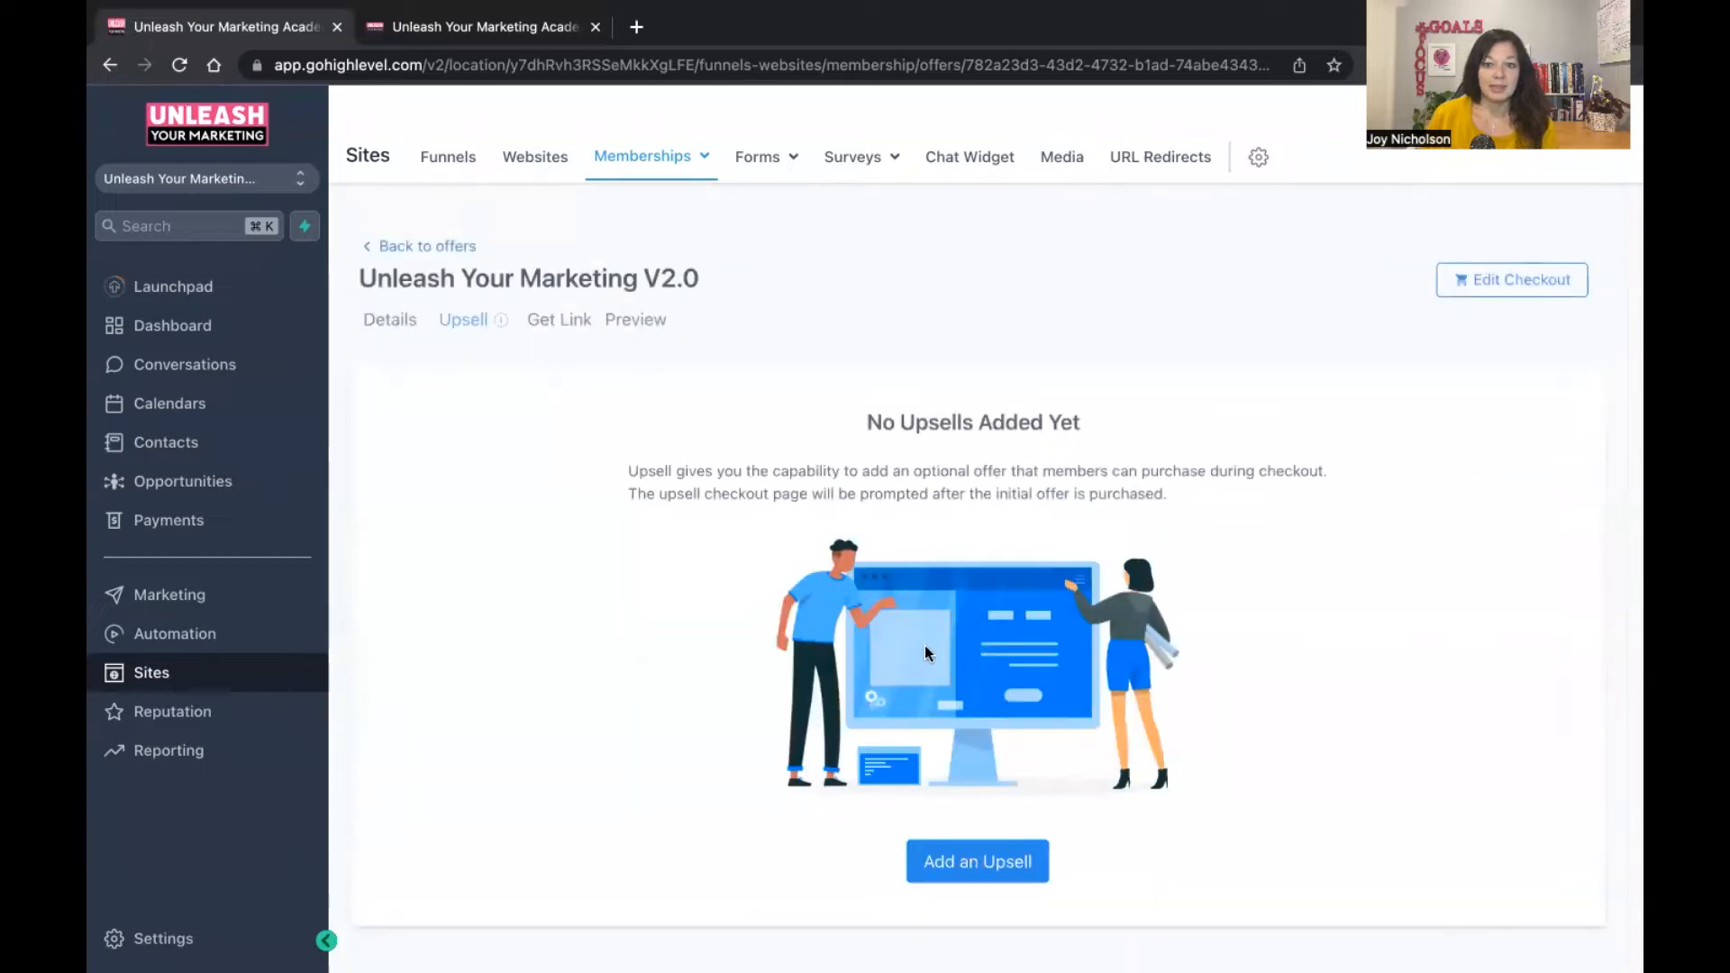
click(985, 860)
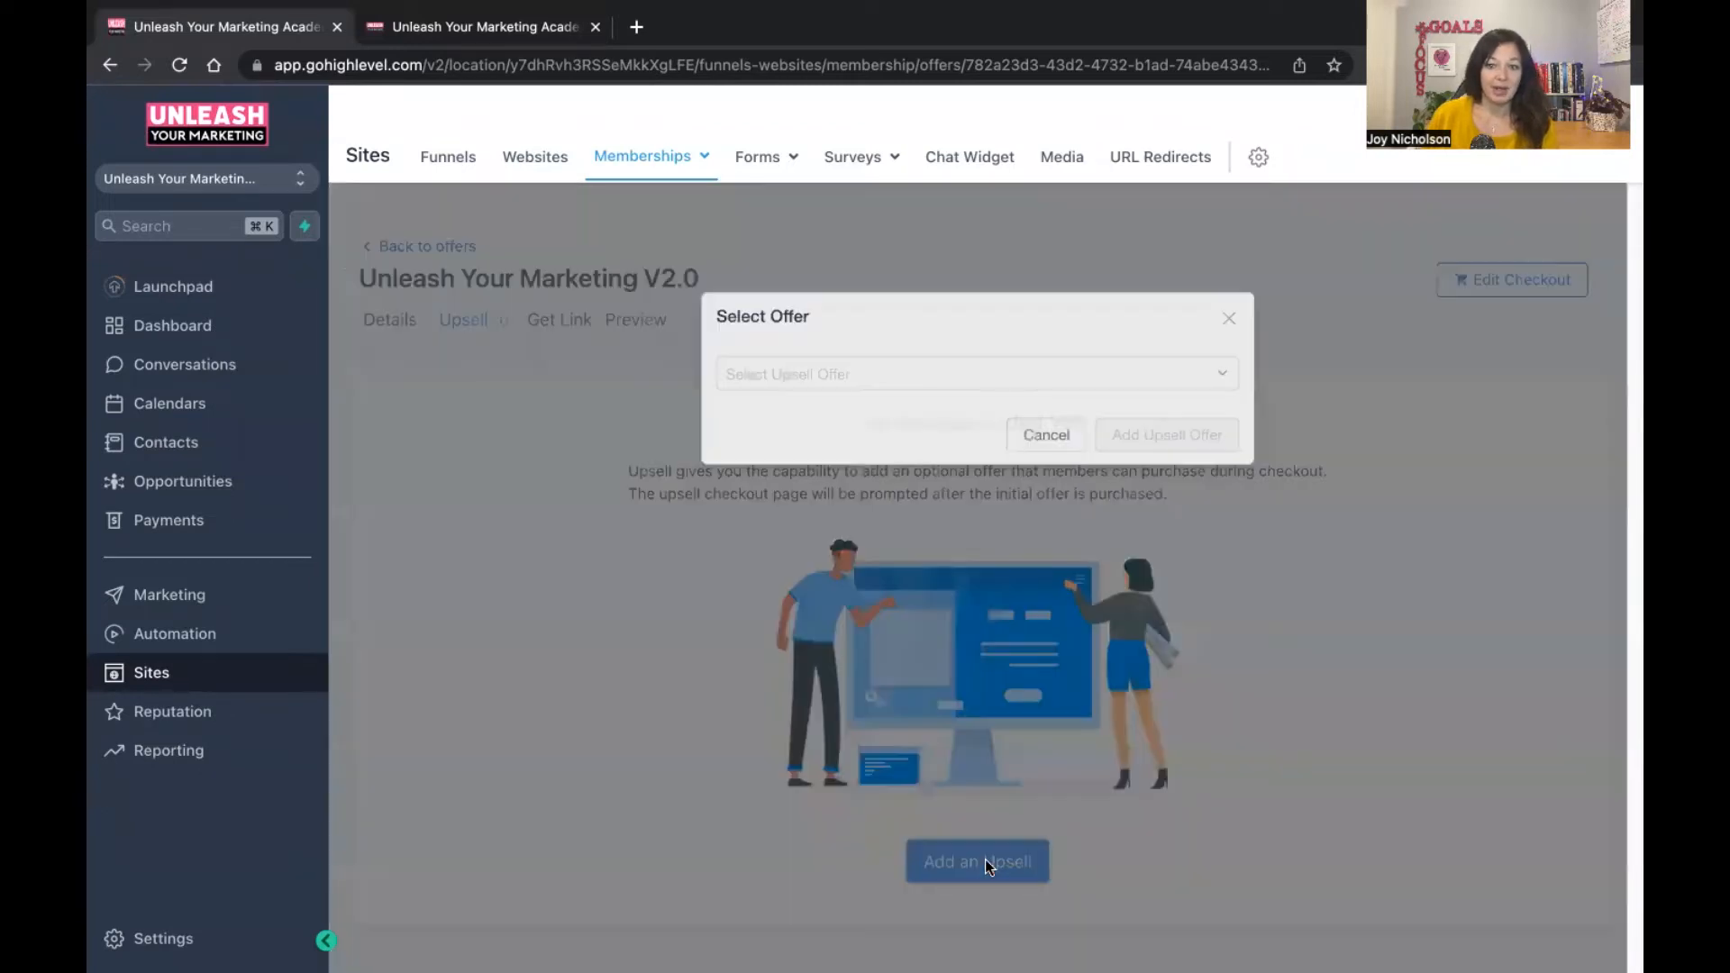
click(912, 392)
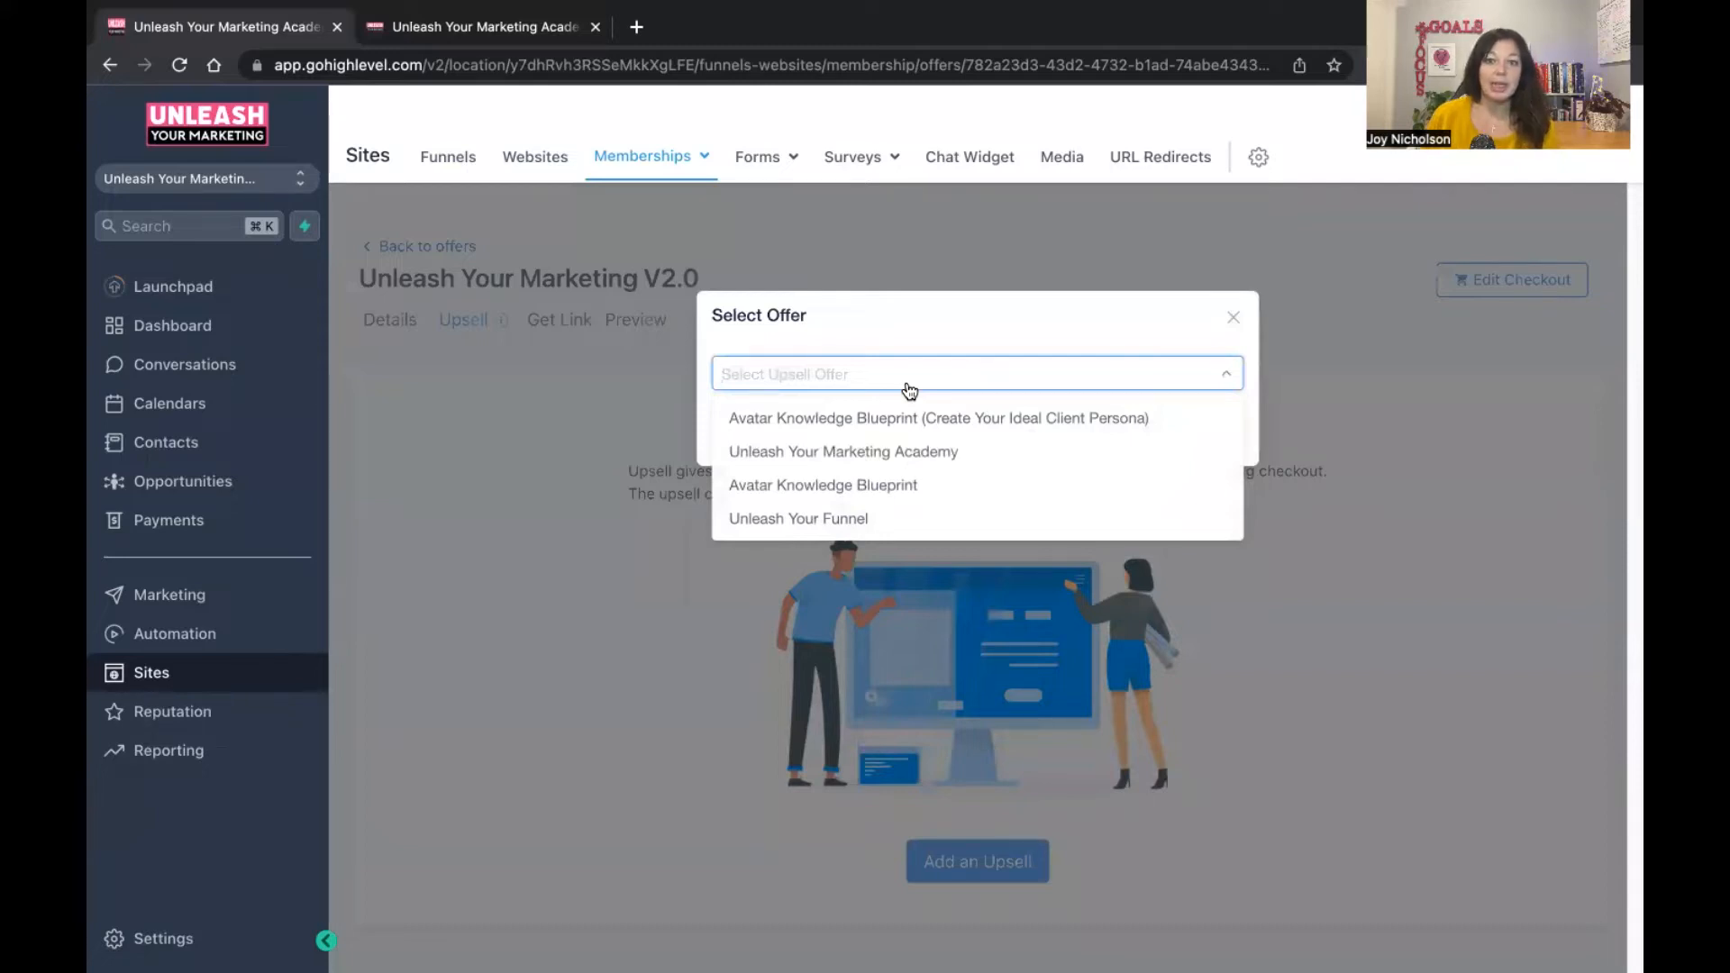
click(894, 350)
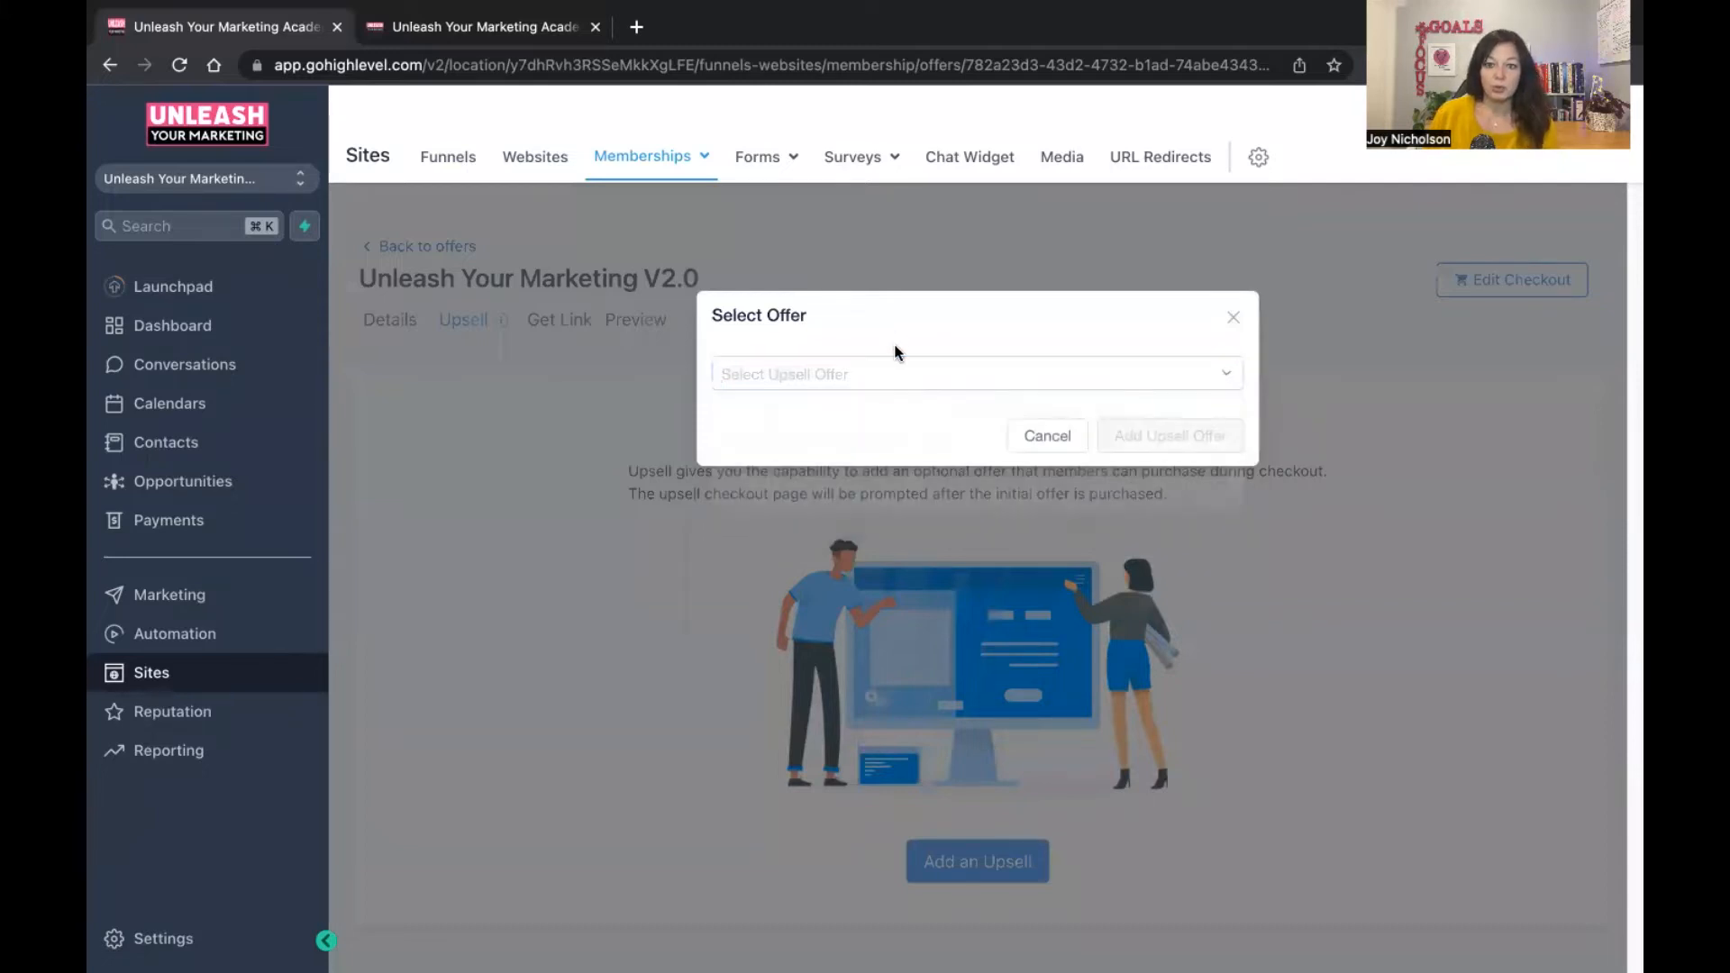
click(1231, 311)
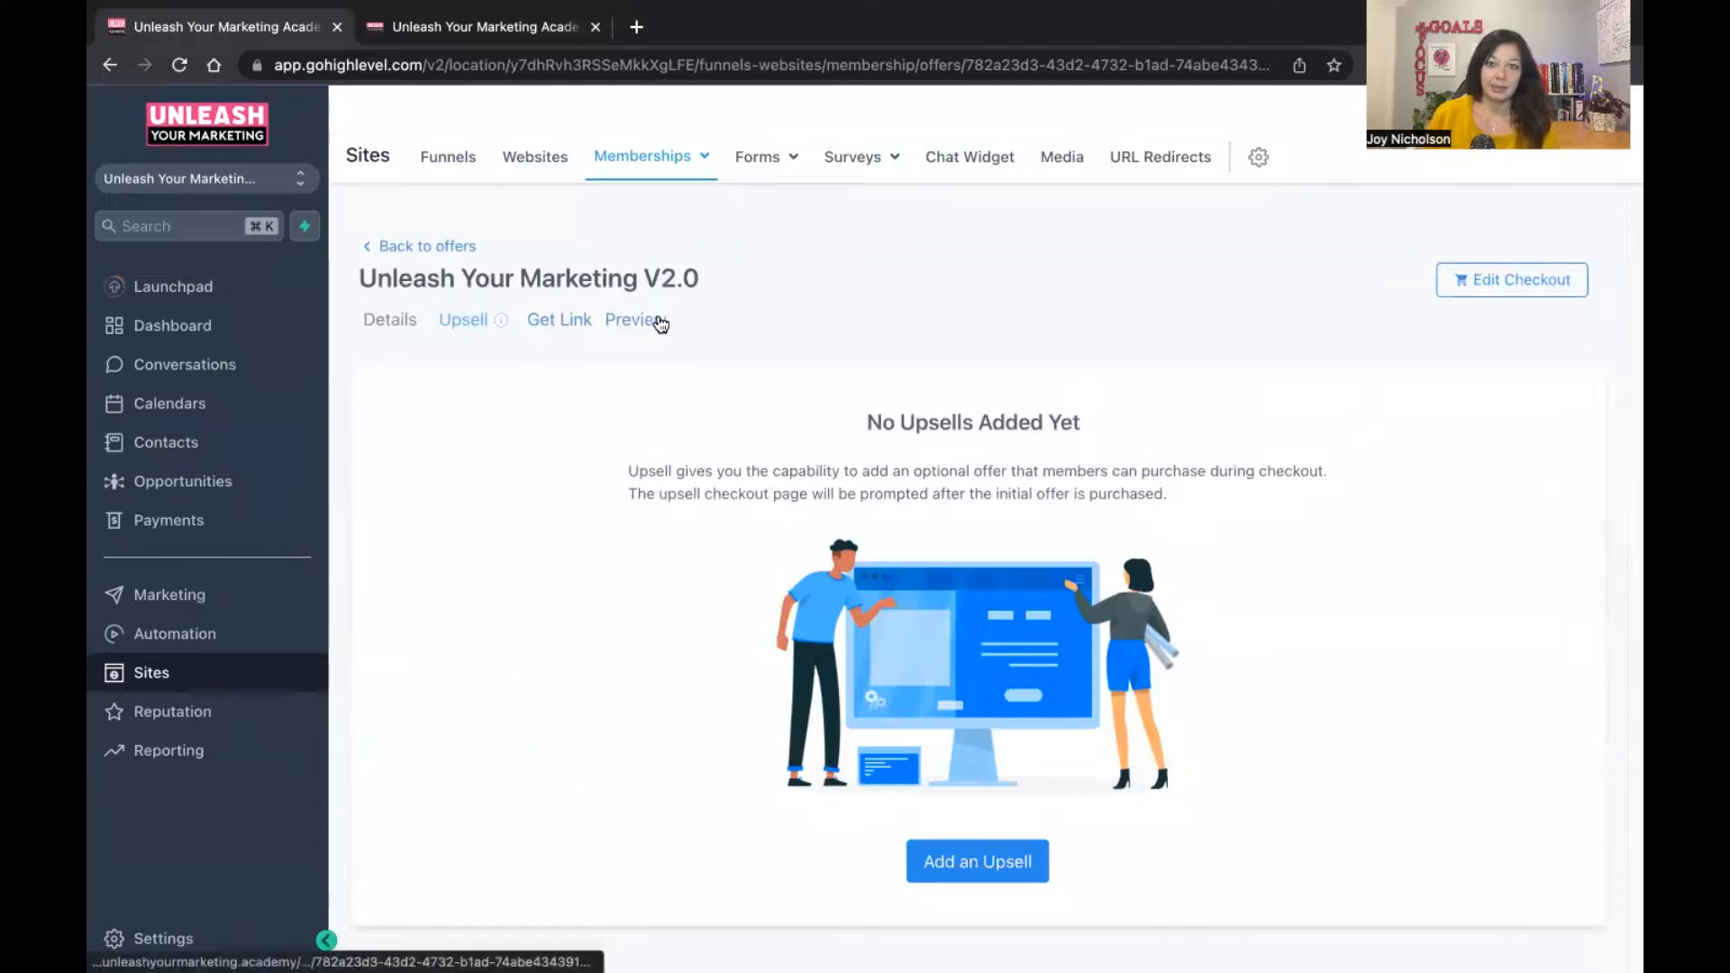
click(523, 40)
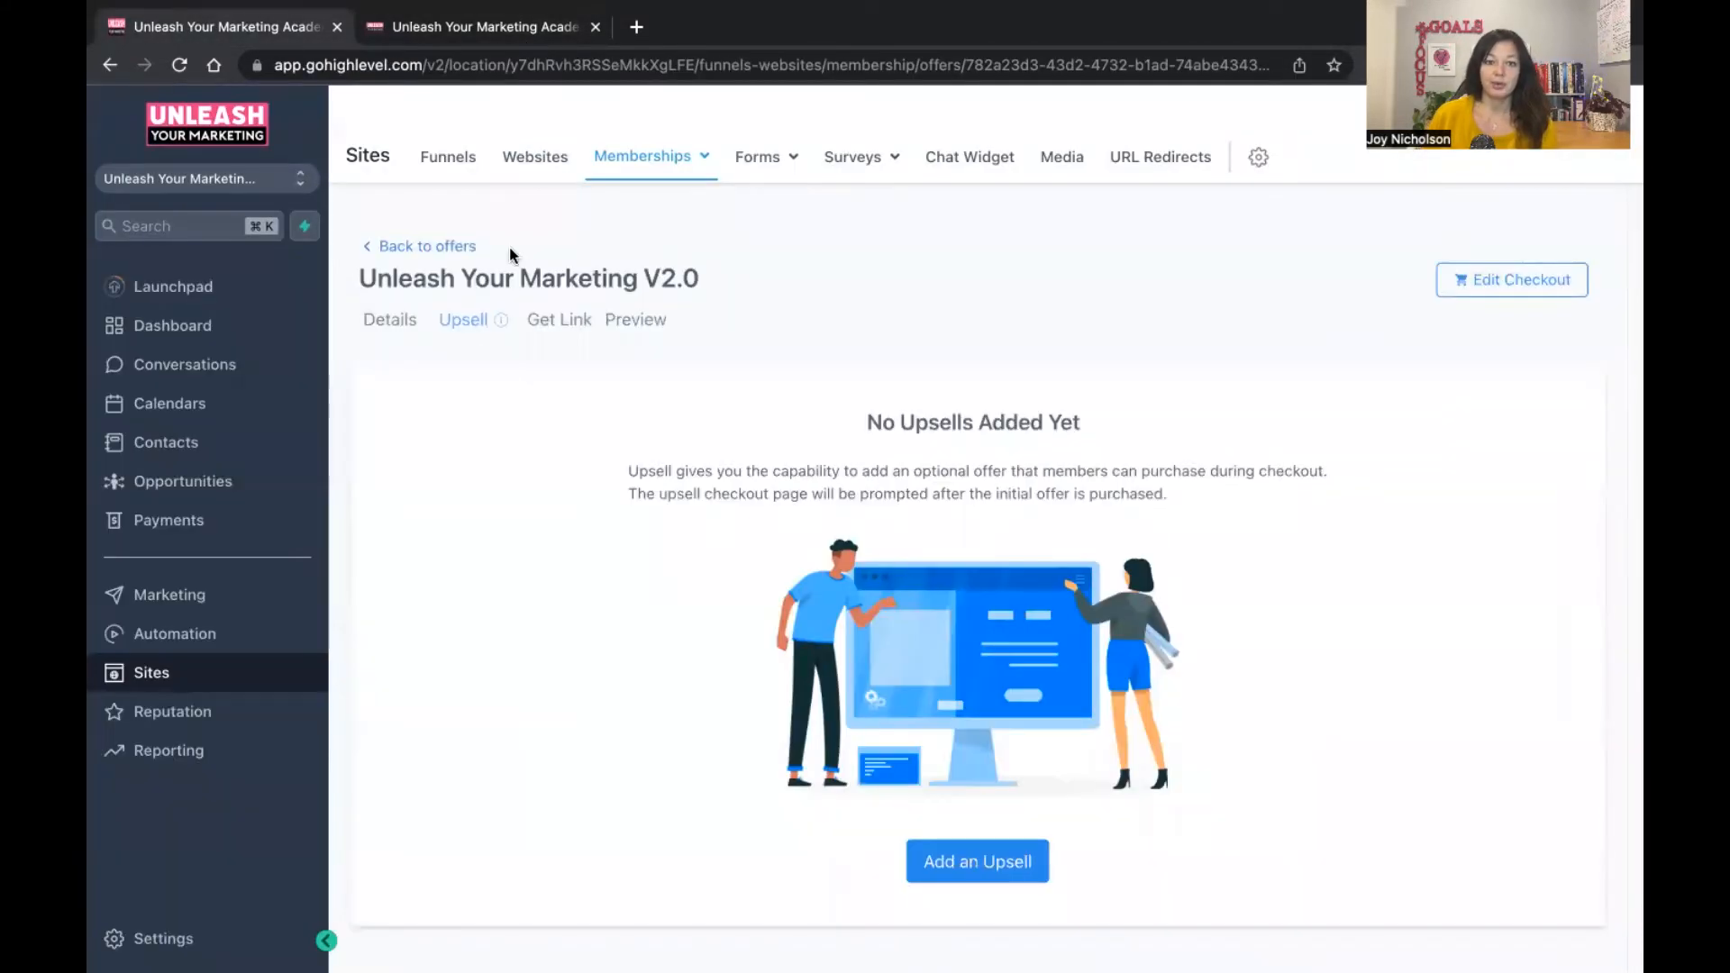
click(180, 27)
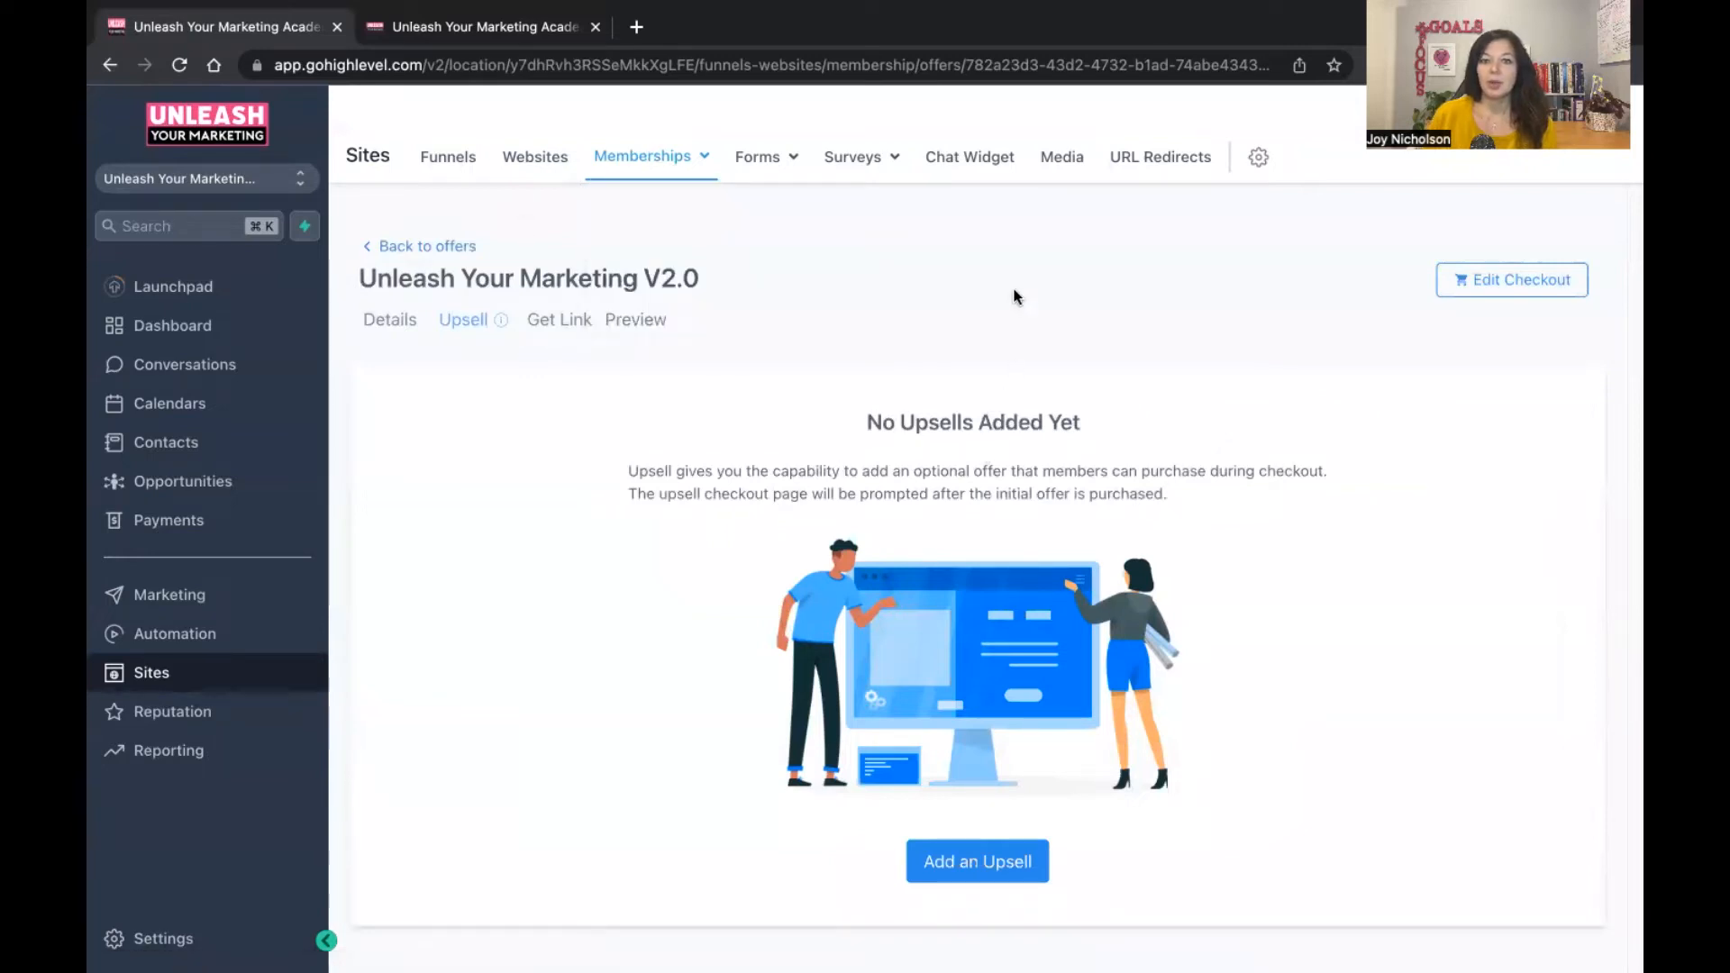
- View the memberships dashboard statistics and open the list of membership products
mouse_move(686, 148)
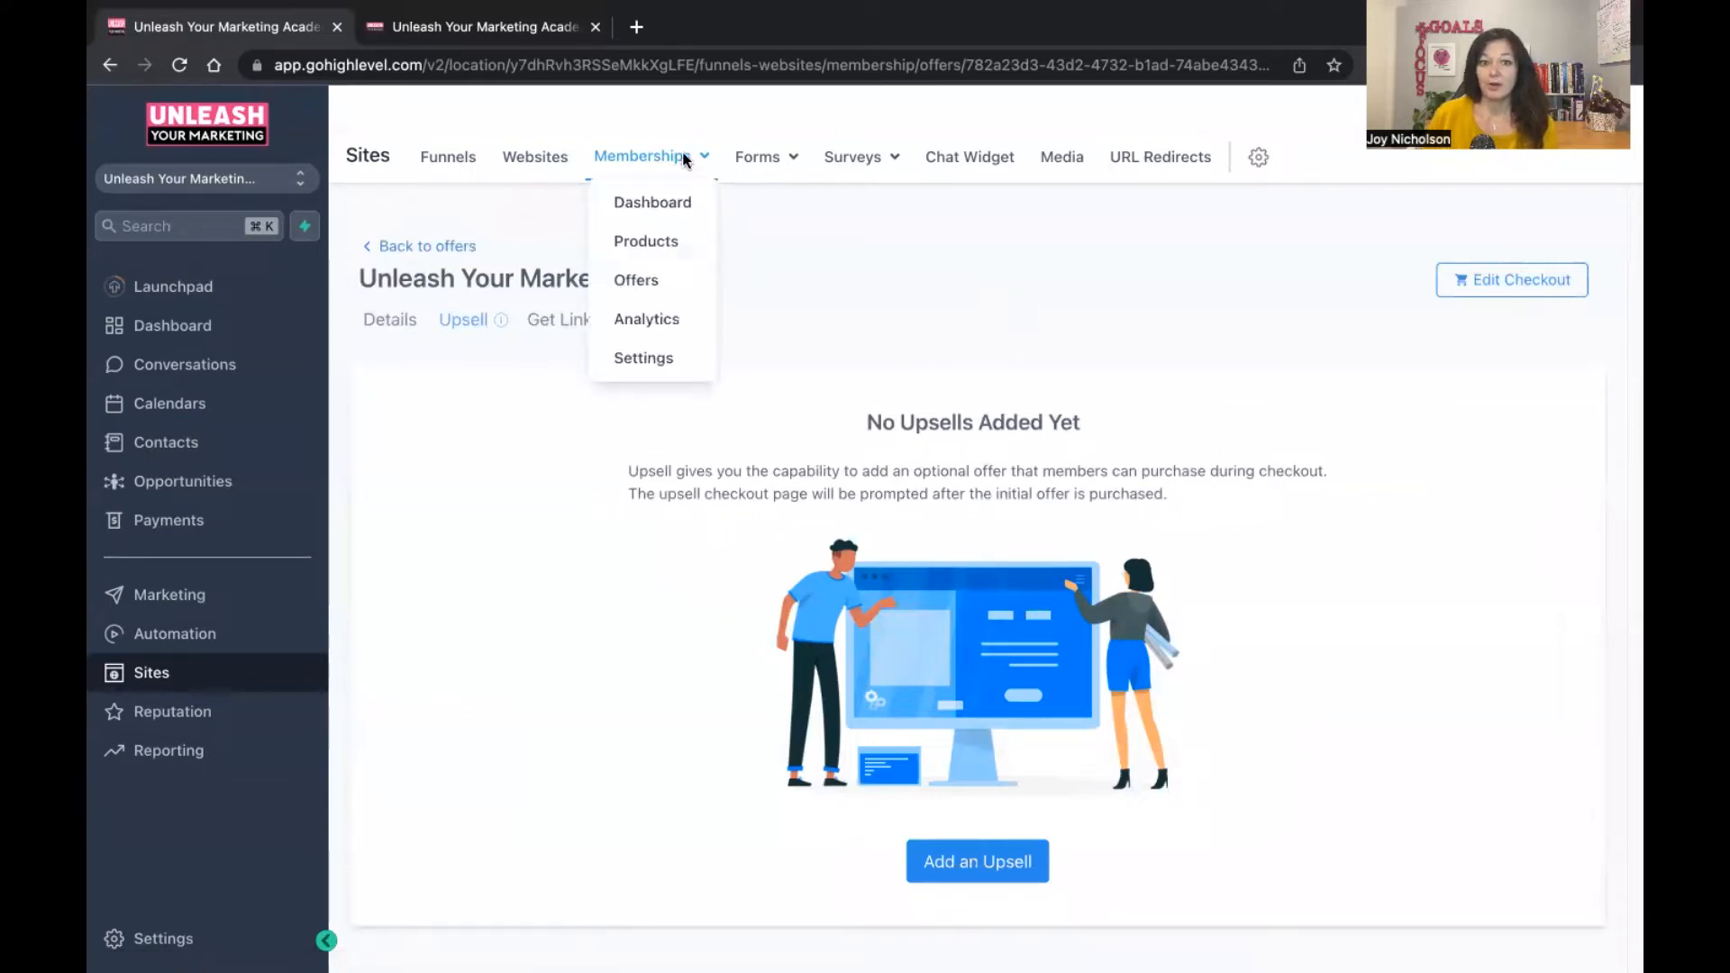
click(668, 200)
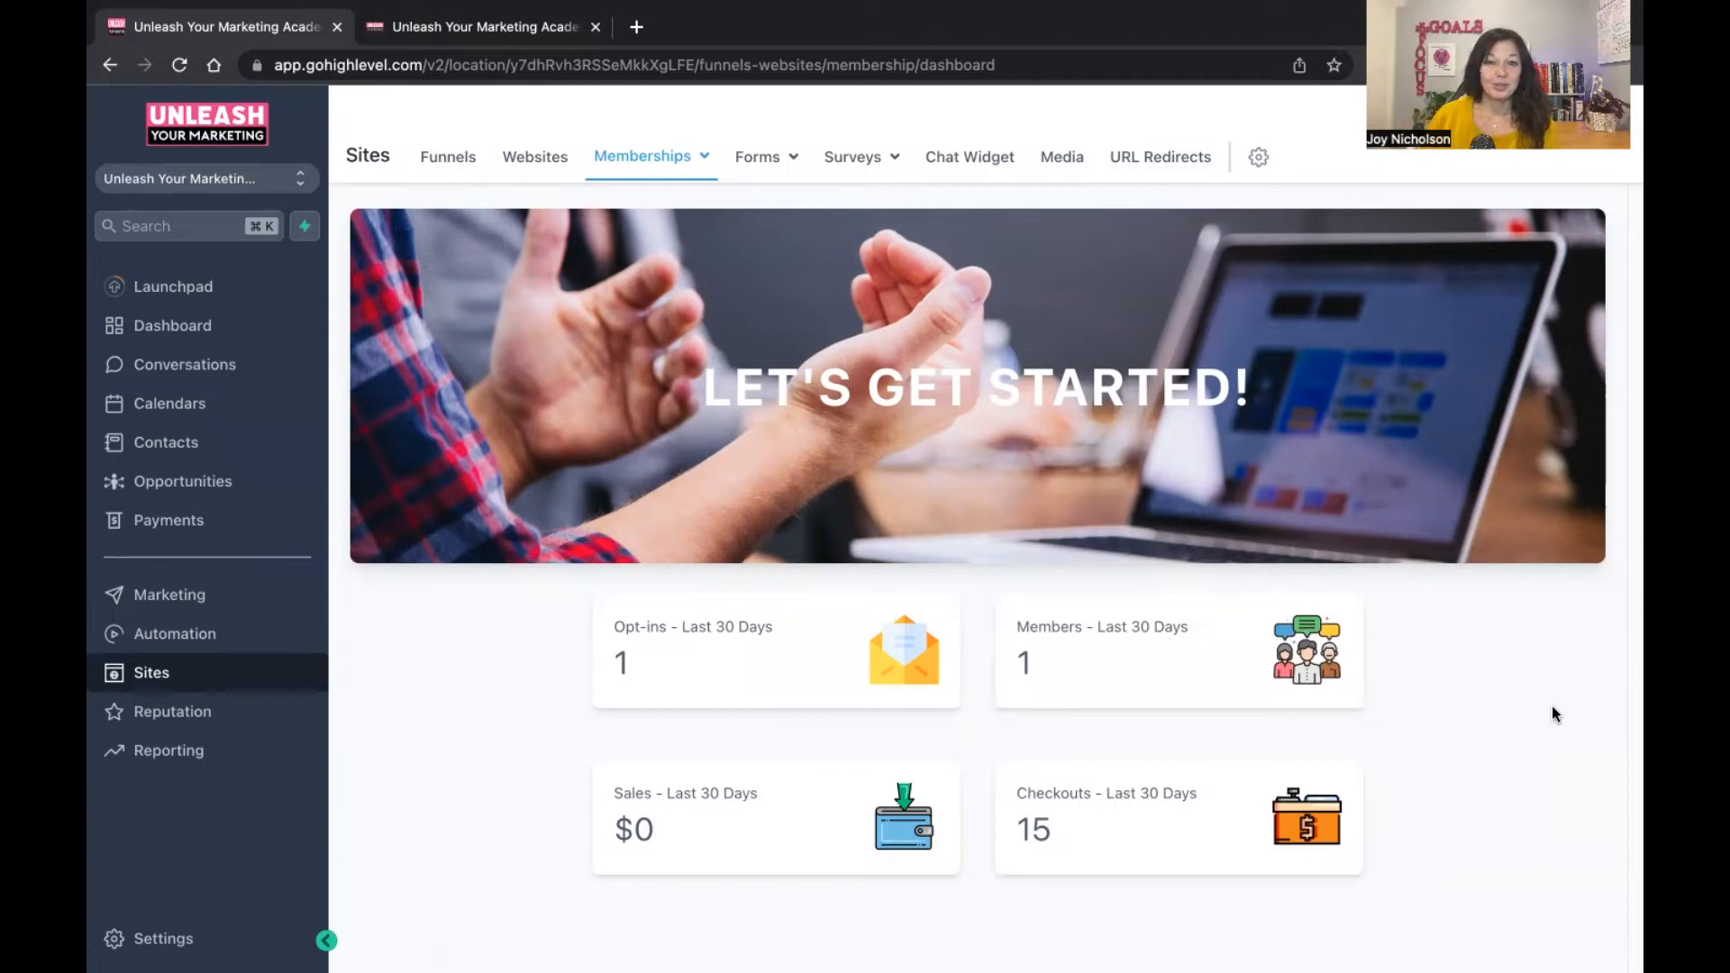
click(690, 164)
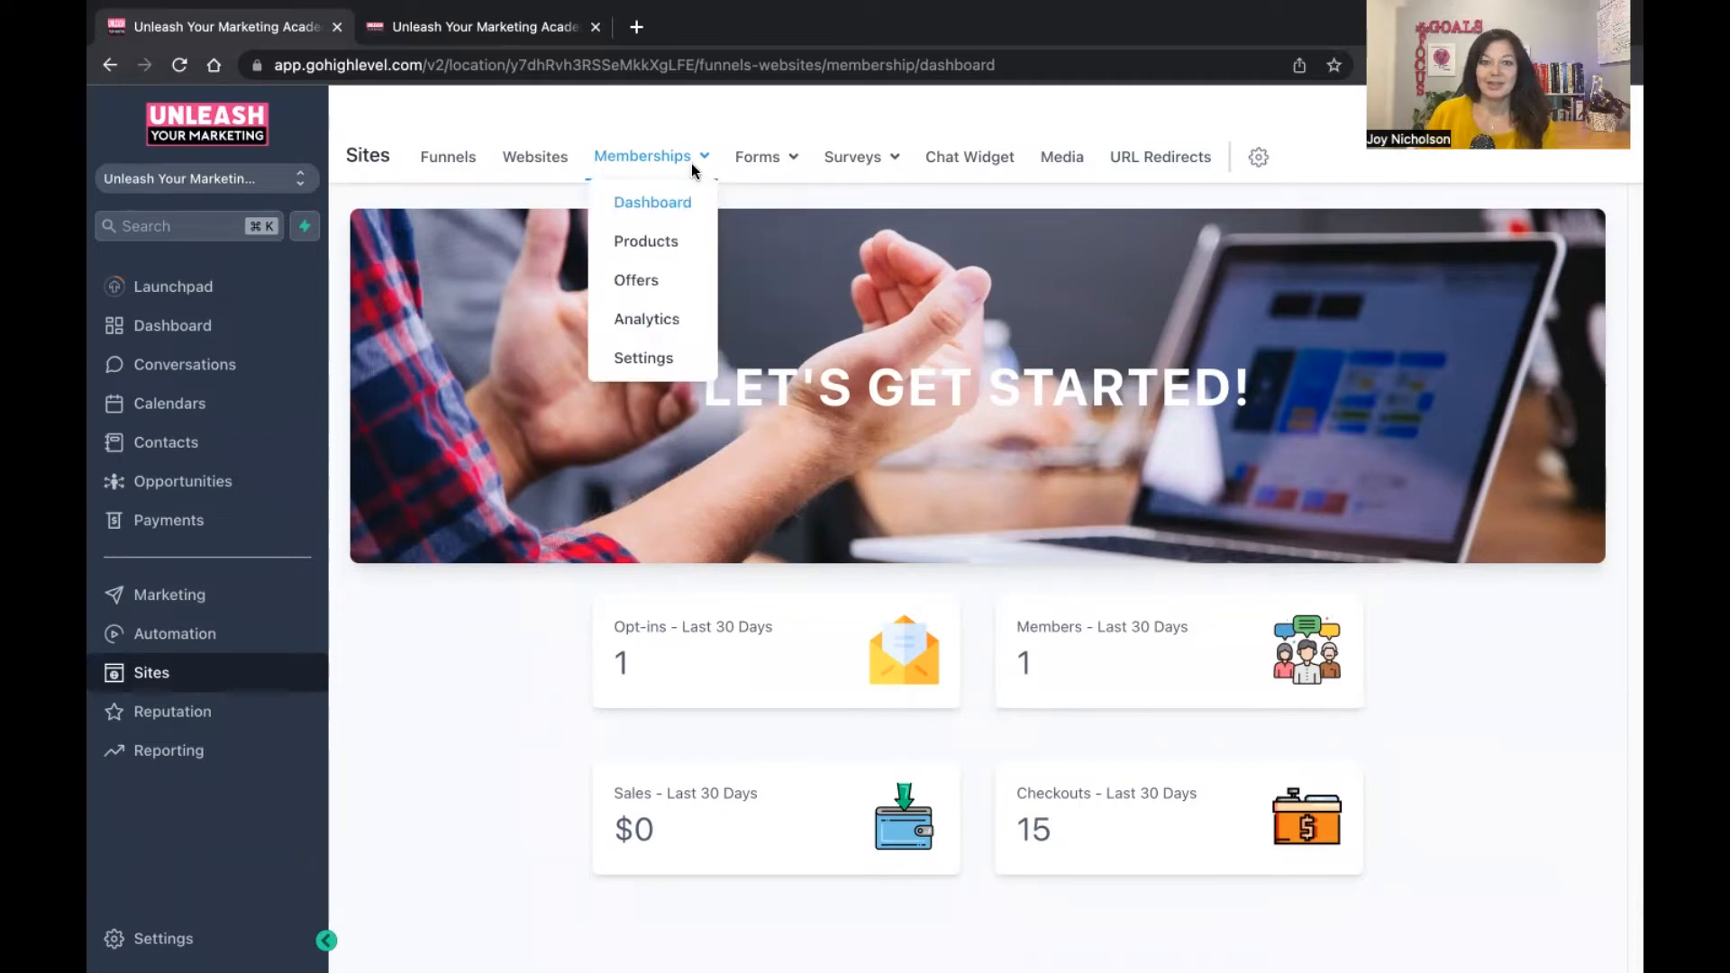
click(652, 241)
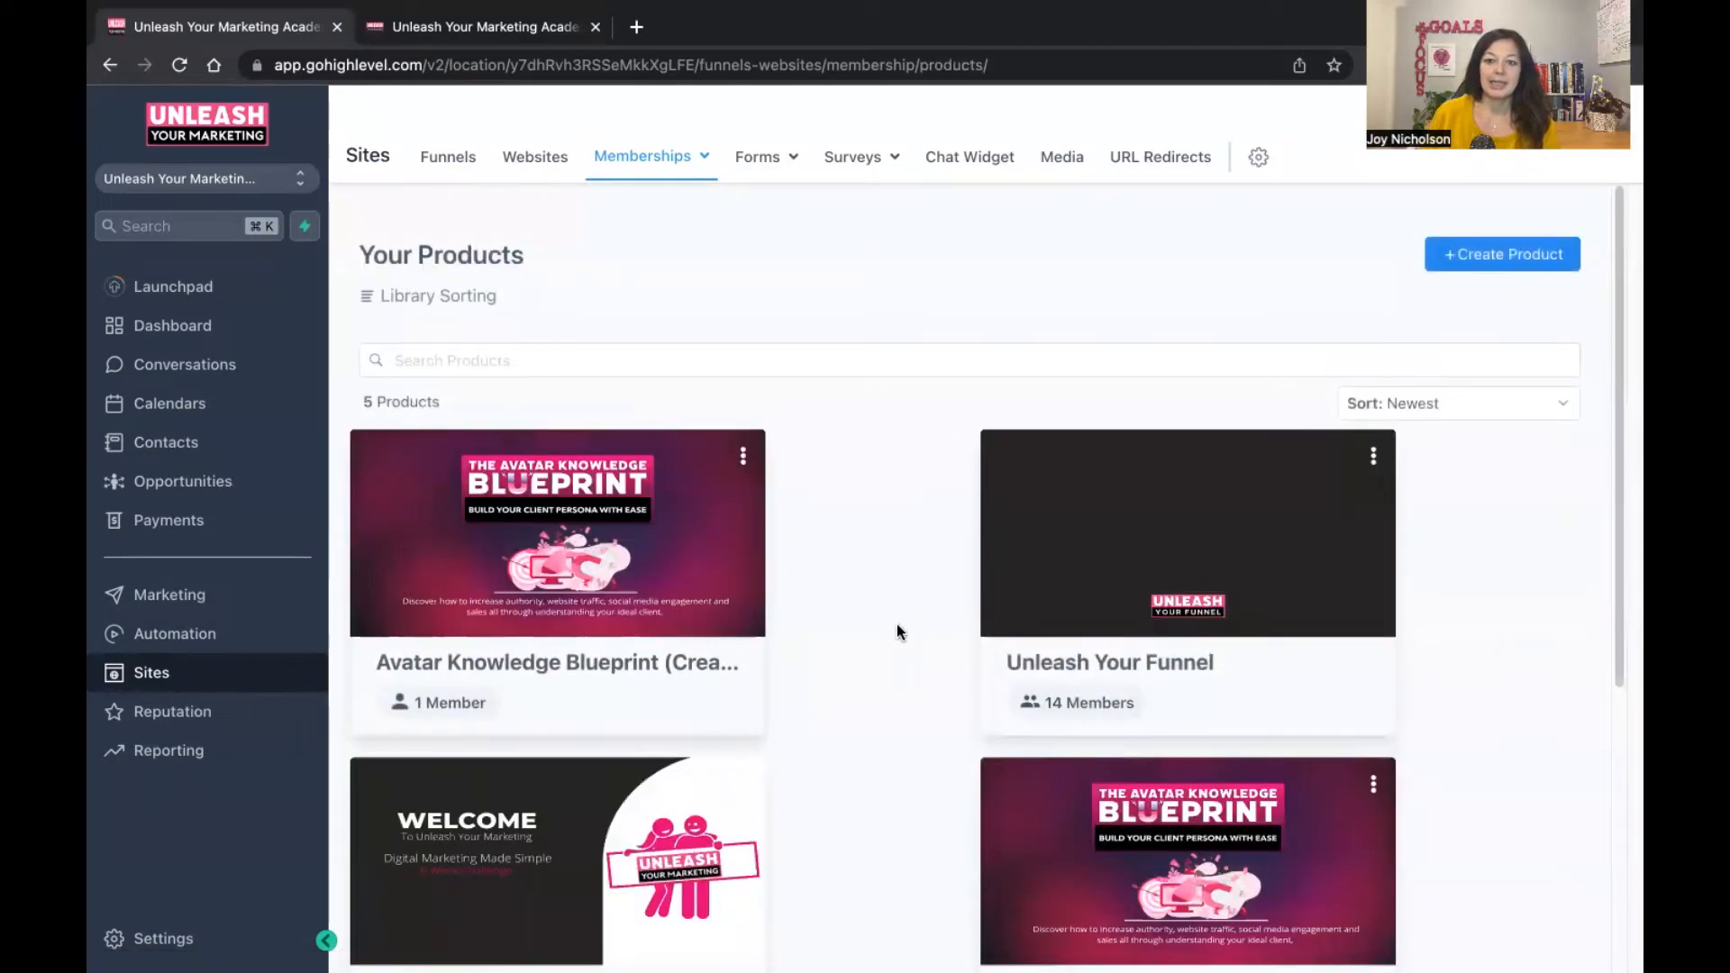
- Browse the membership products and open the Avatar Knowledge Blueprint 7-Day Challenge
scroll(896, 624, down, 5)
scroll(888, 817, up, 4)
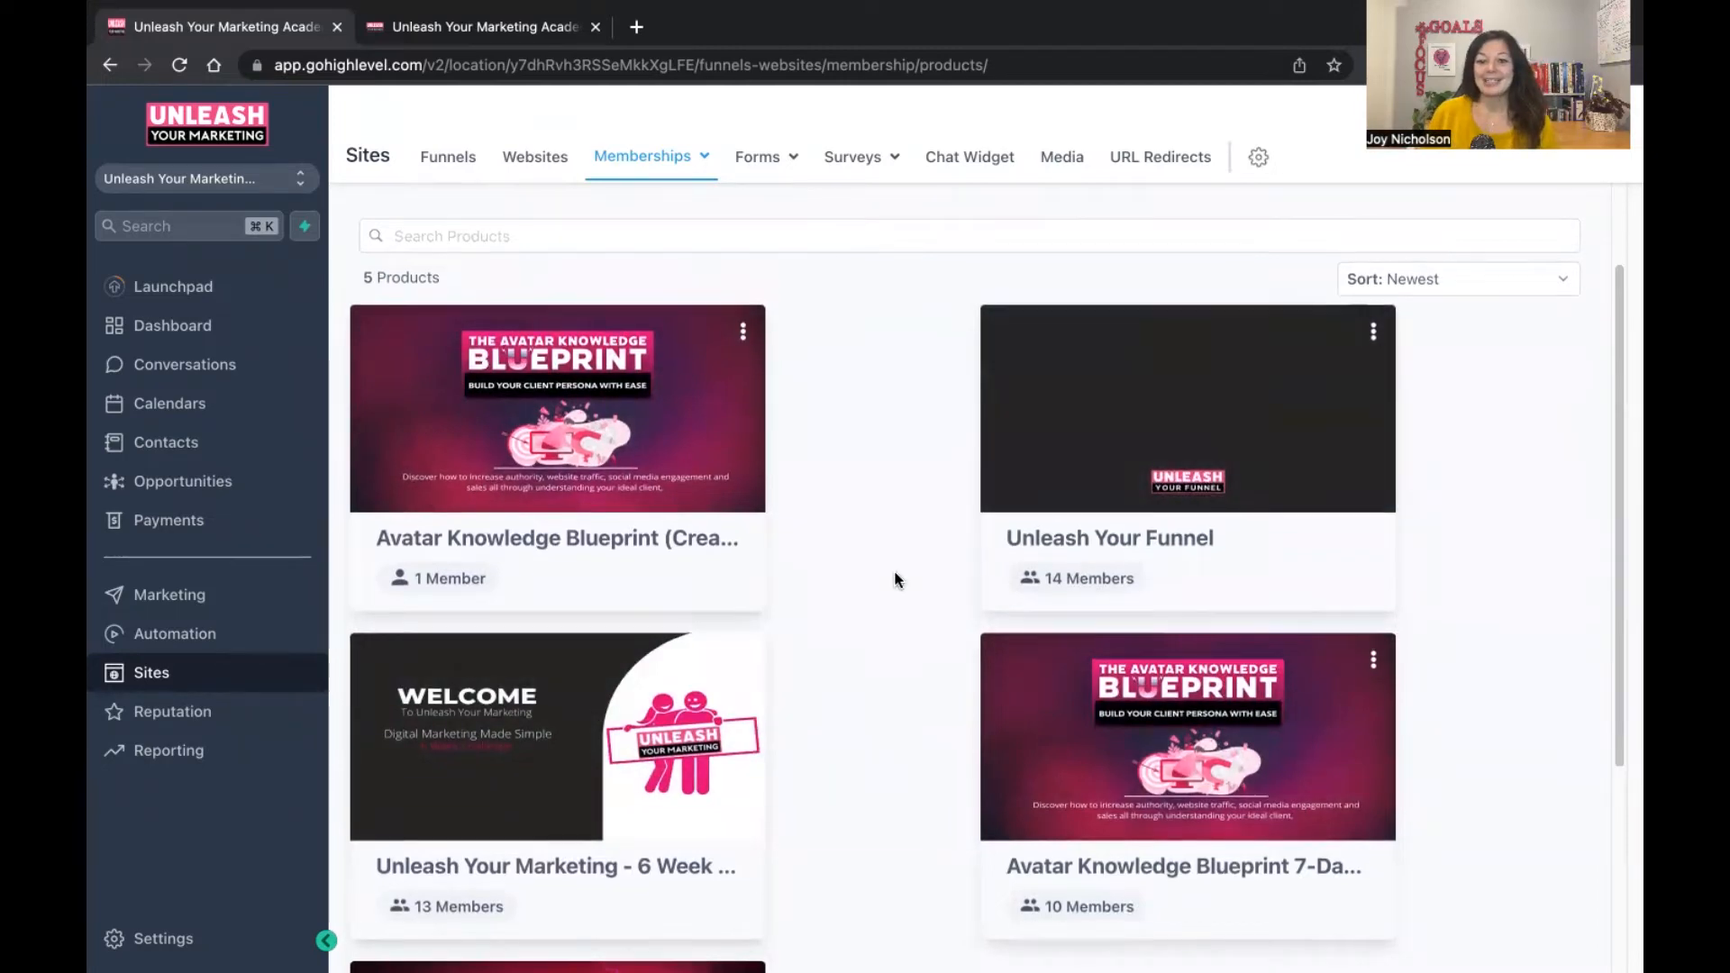
scroll(895, 579, down, 3)
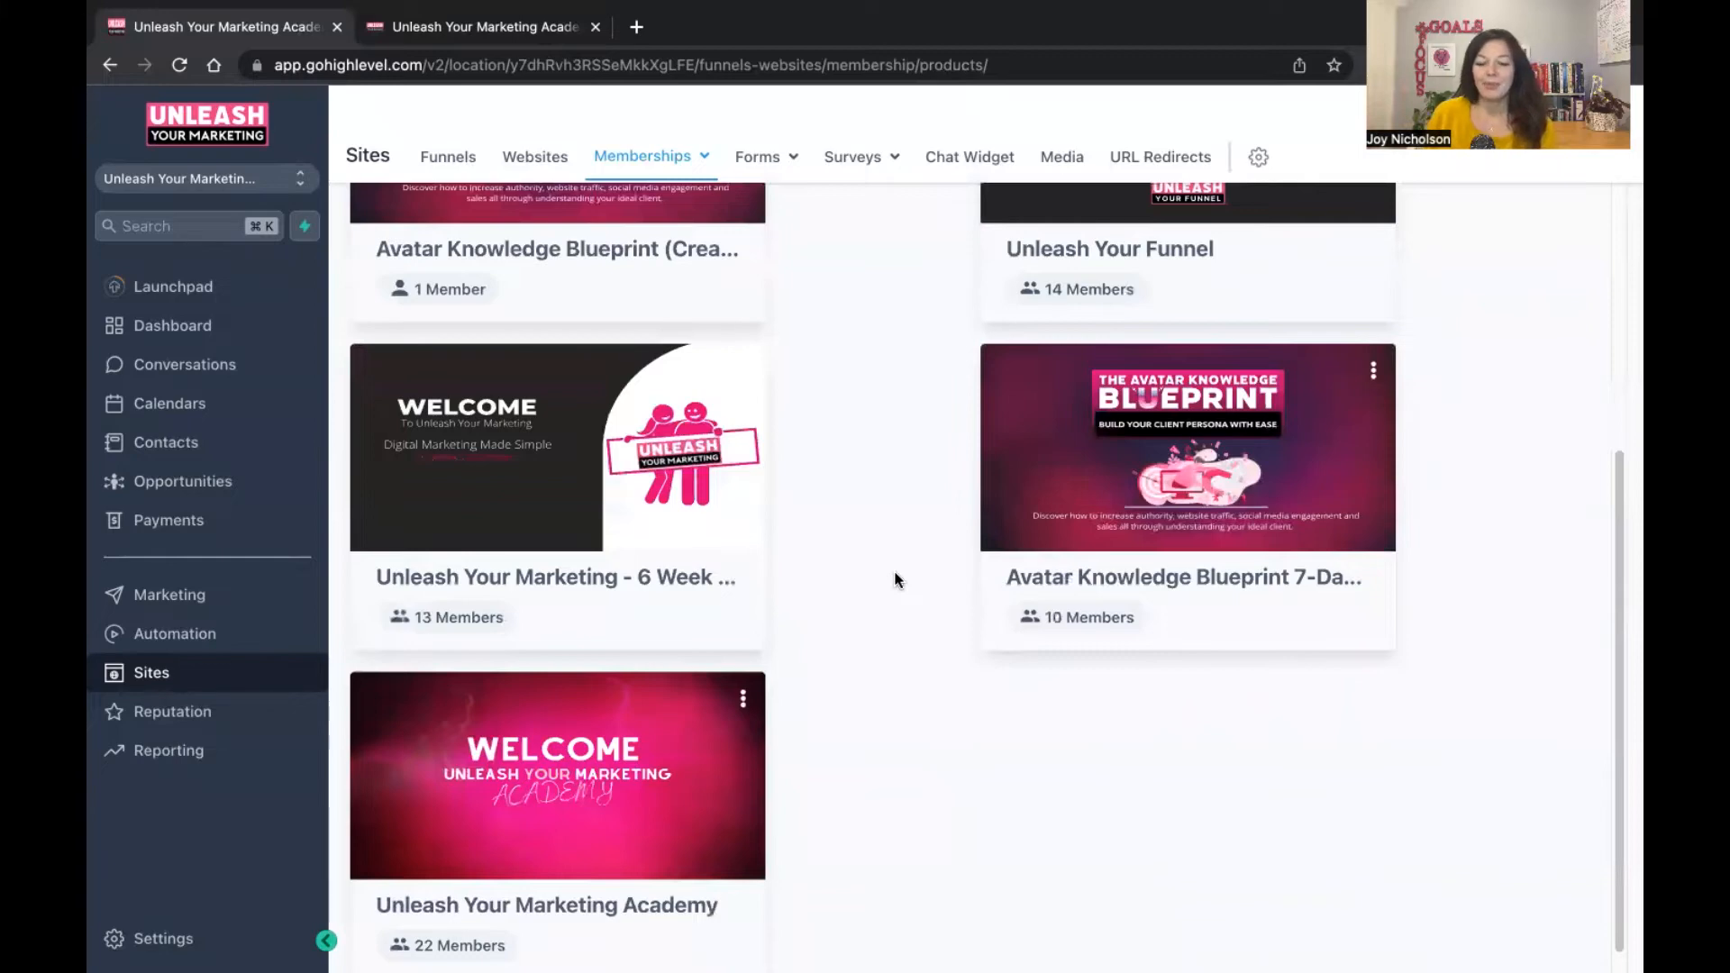
scroll(896, 579, up, 4)
scroll(895, 579, up, 1)
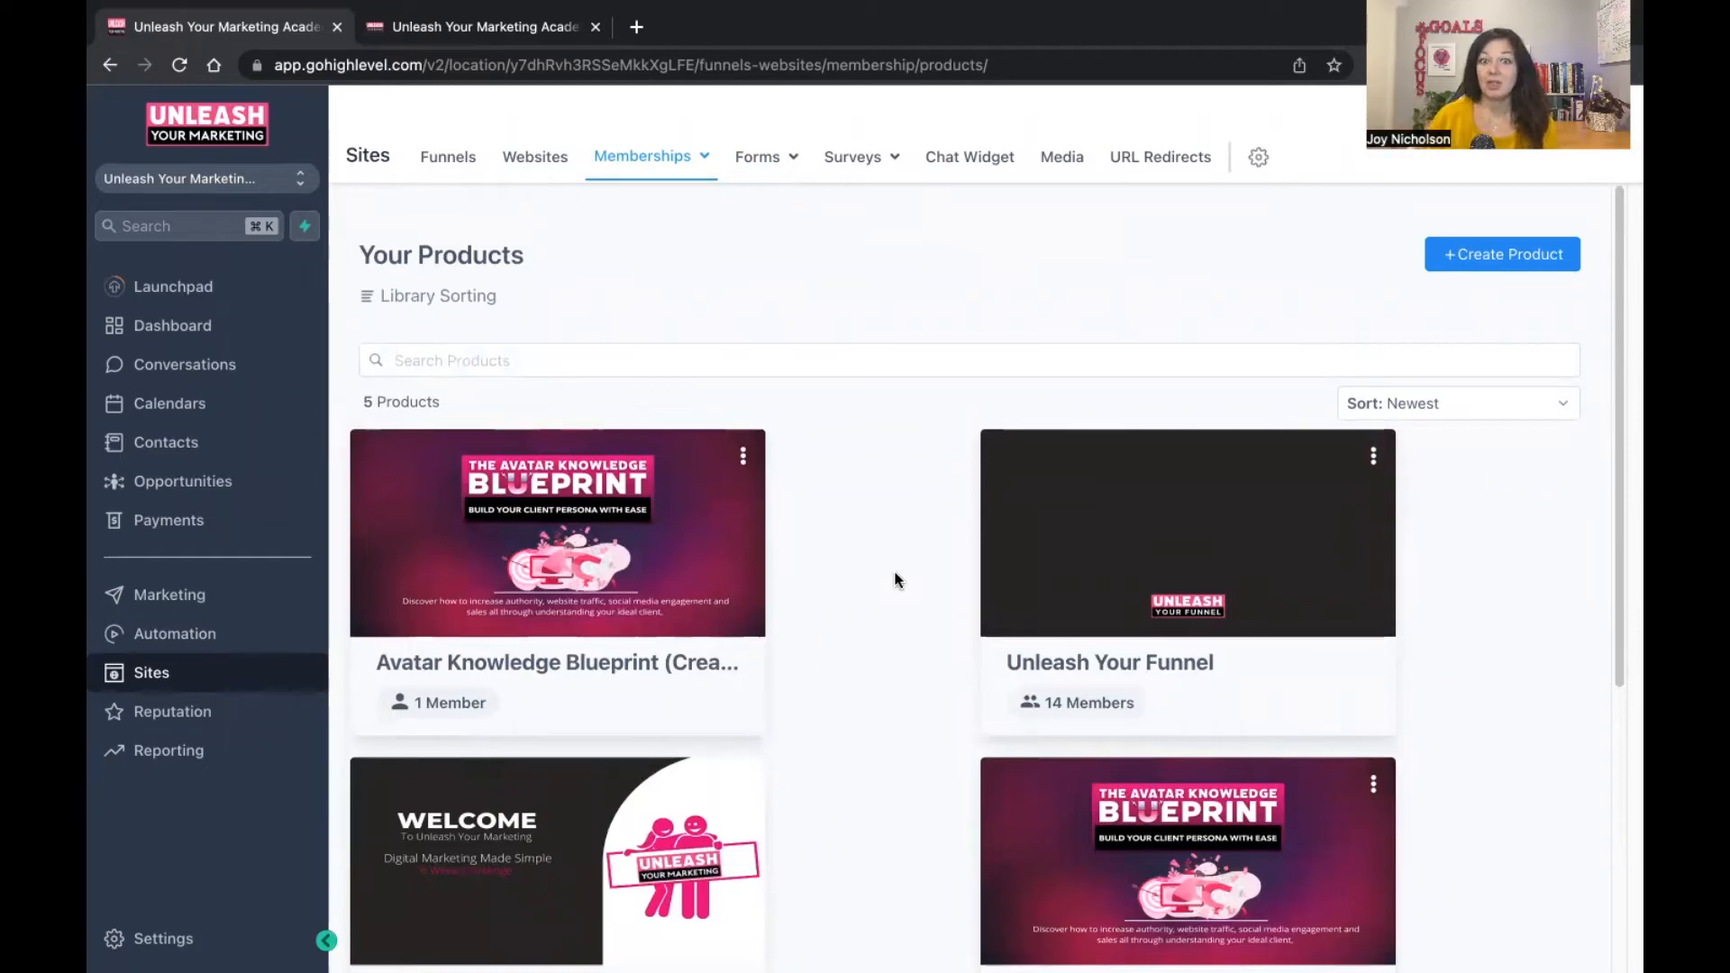
scroll(862, 657, down, 3)
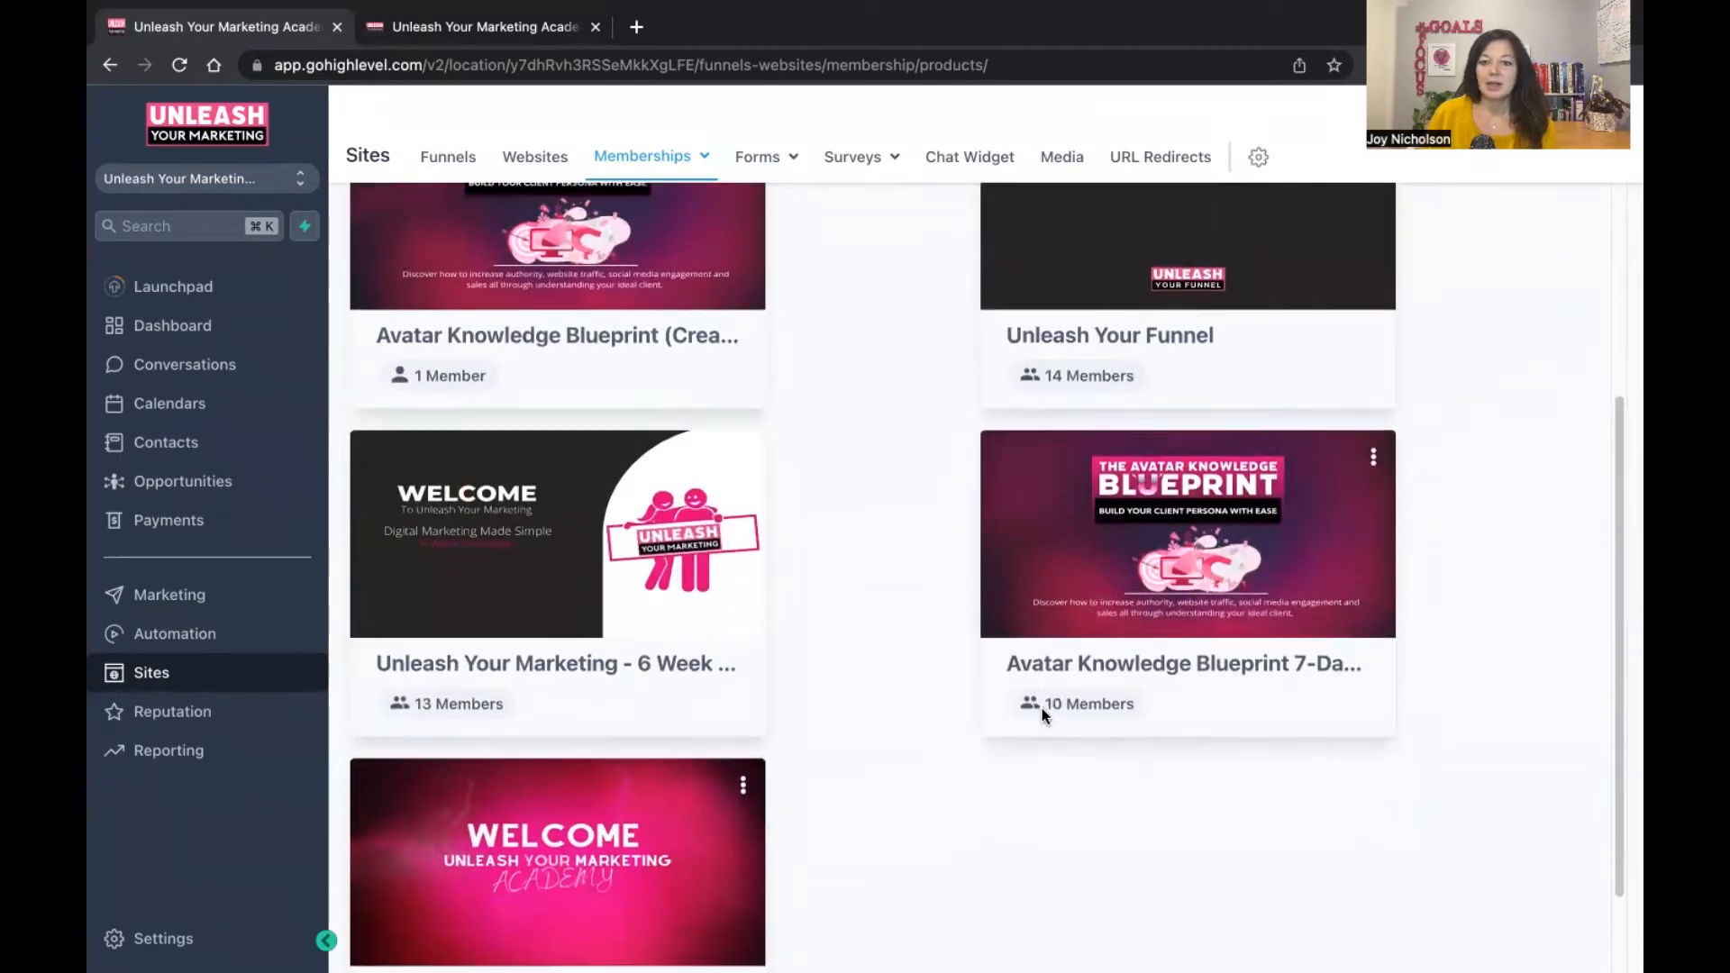
click(1146, 539)
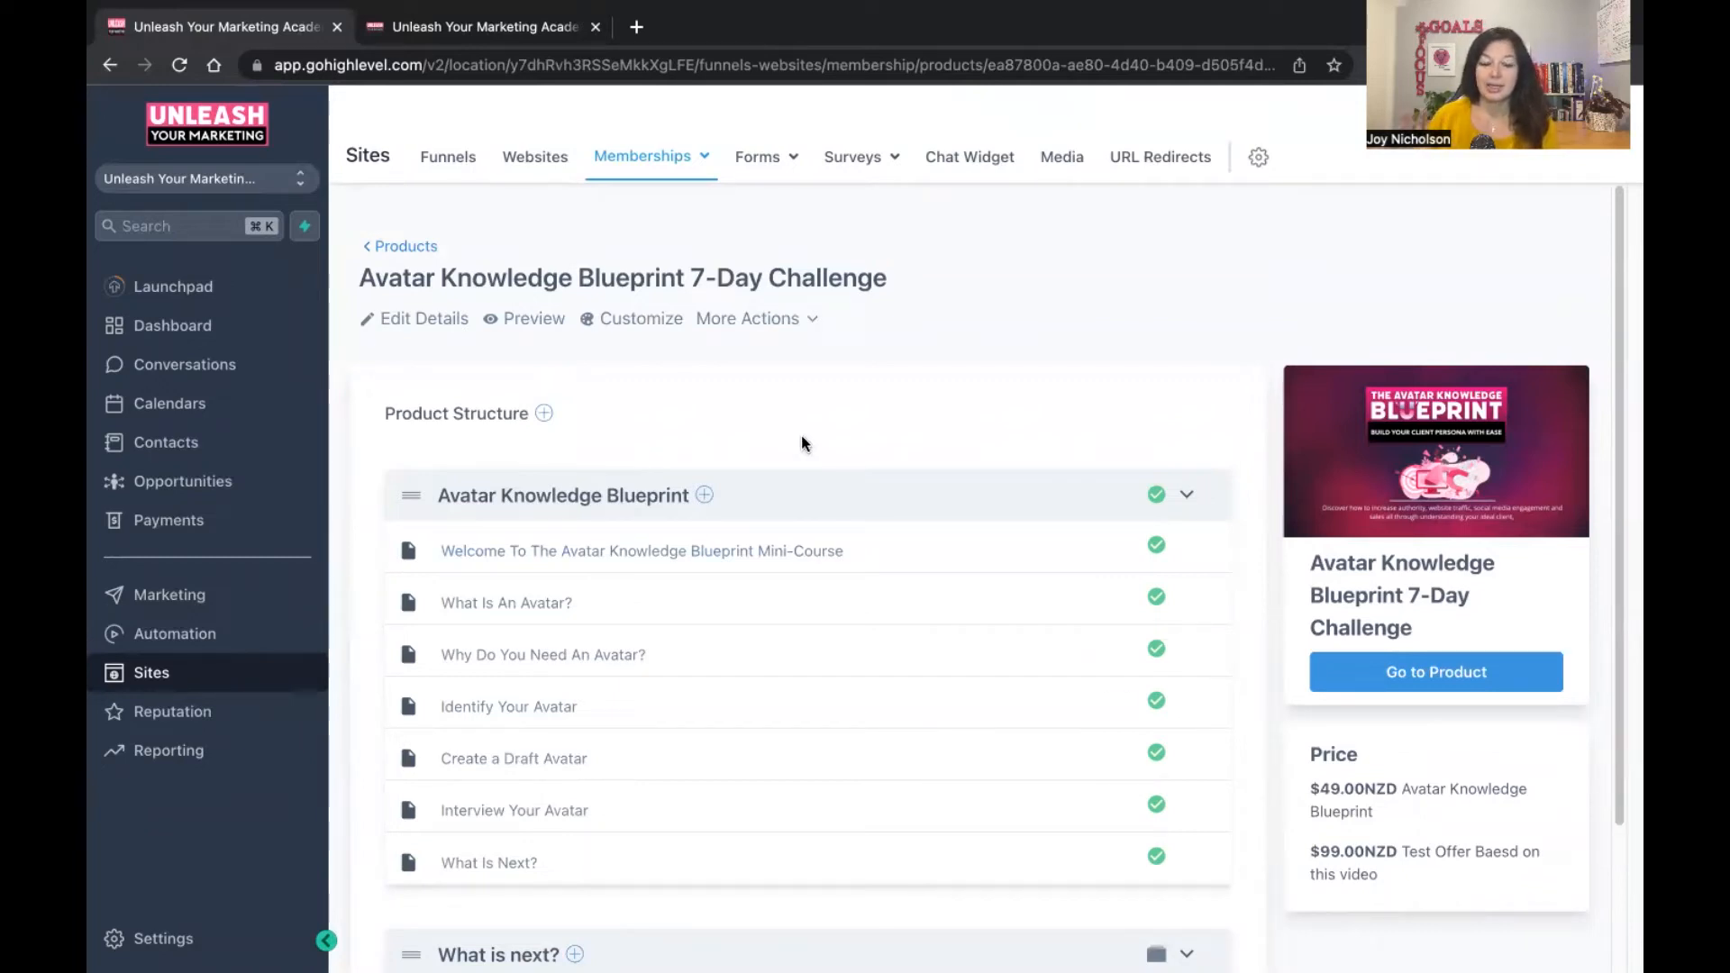
- Examine the challenge's product structure down to the What is next? section, with a look back at the offer's checkout page
scroll(802, 435, down, 1)
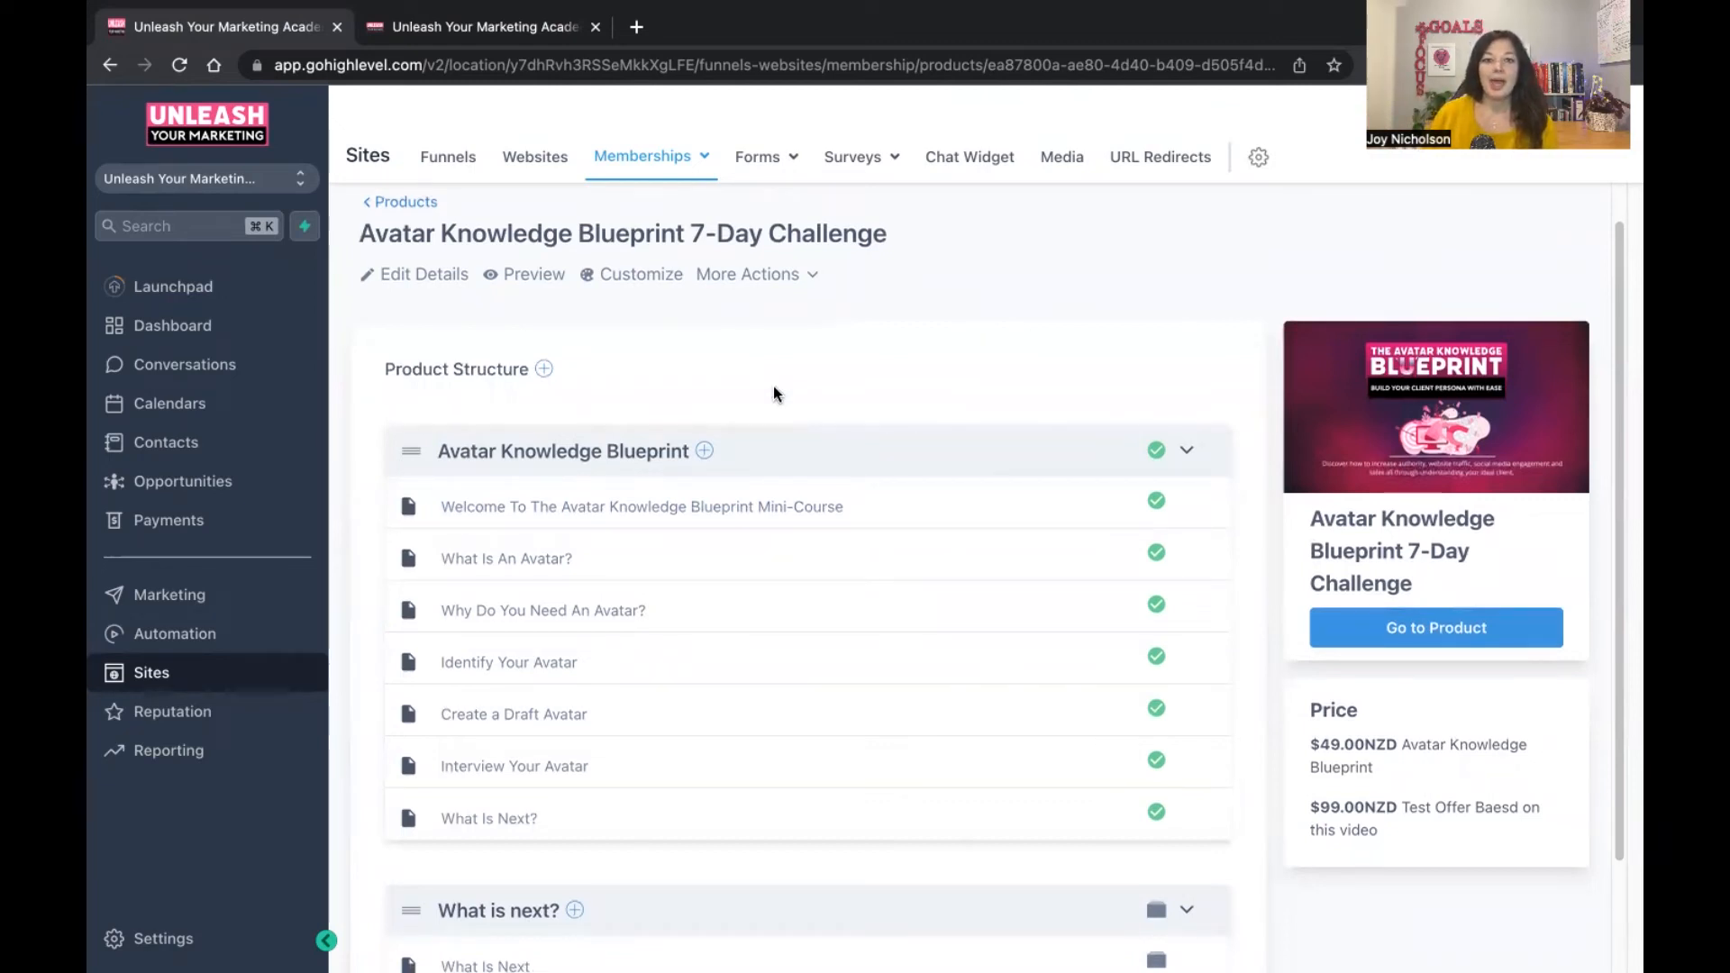
click(481, 27)
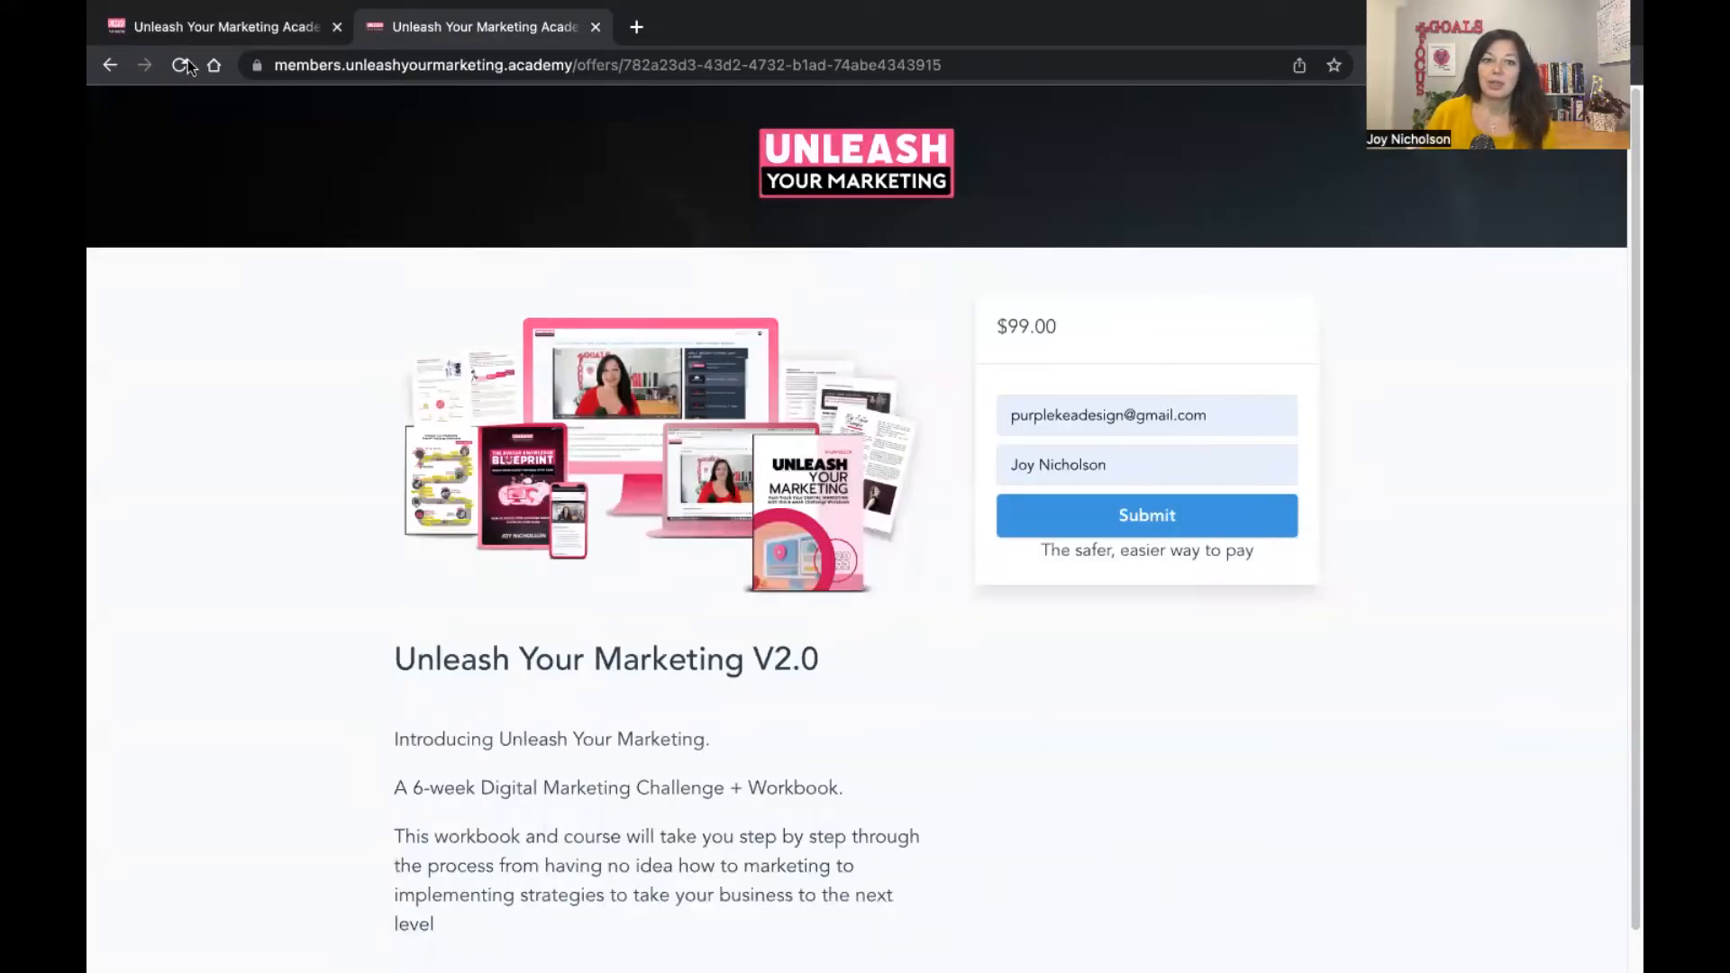
click(175, 34)
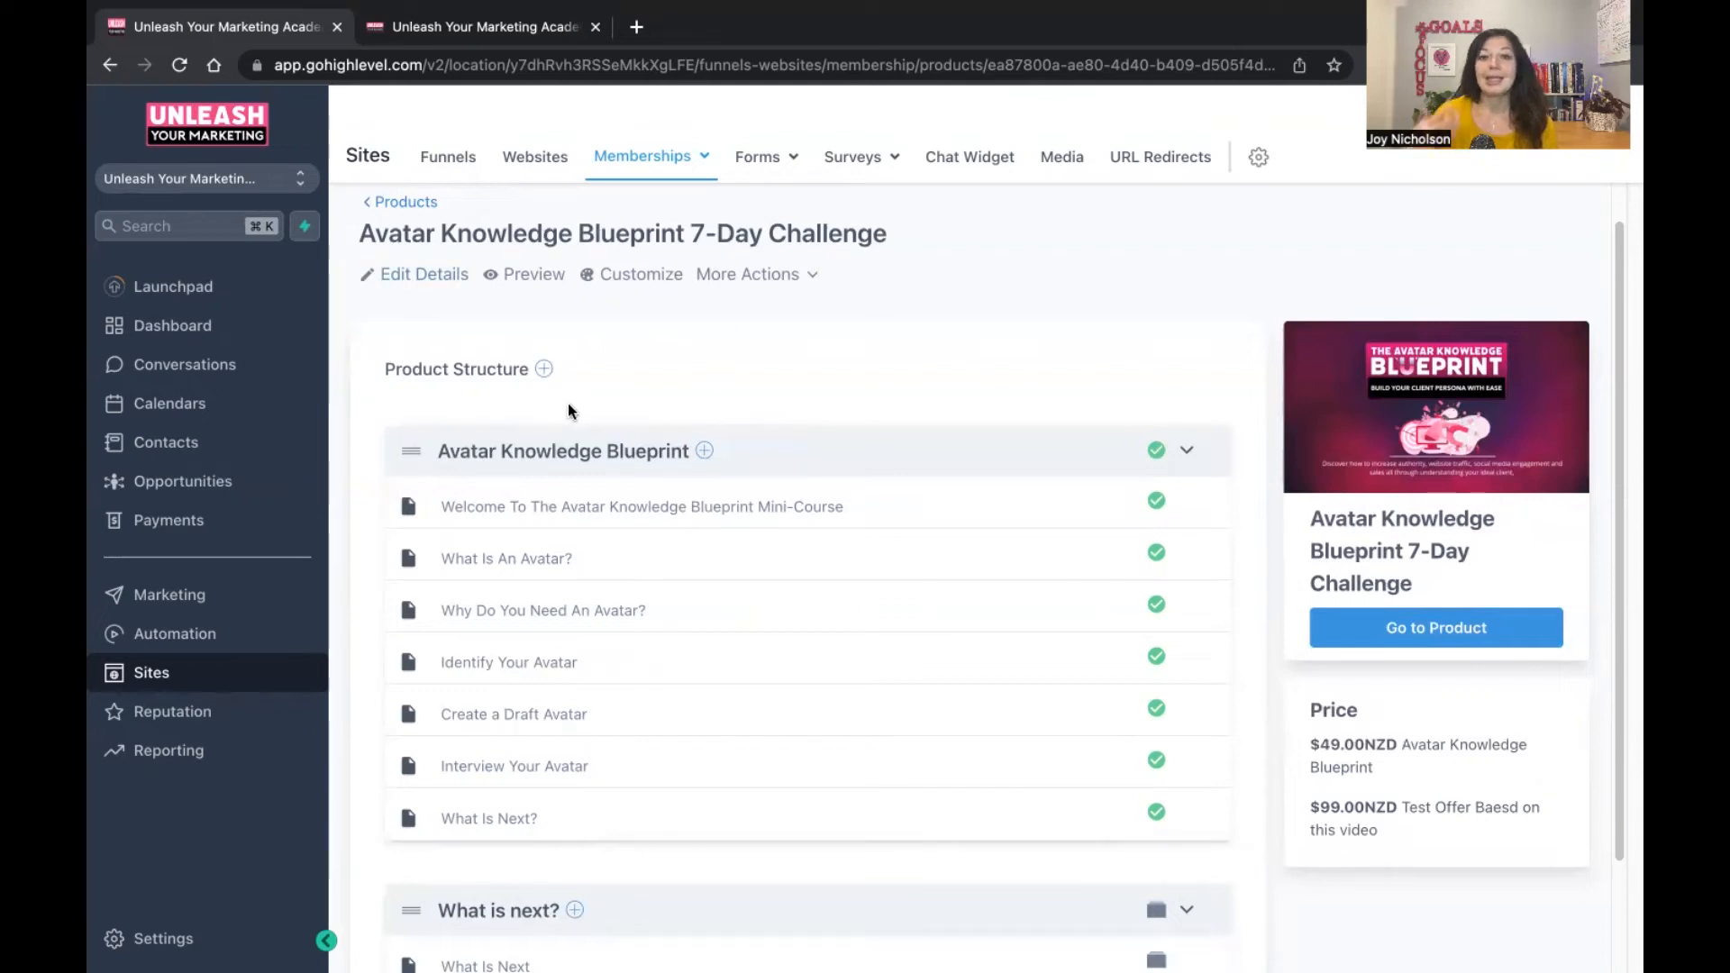
scroll(561, 502, down, 3)
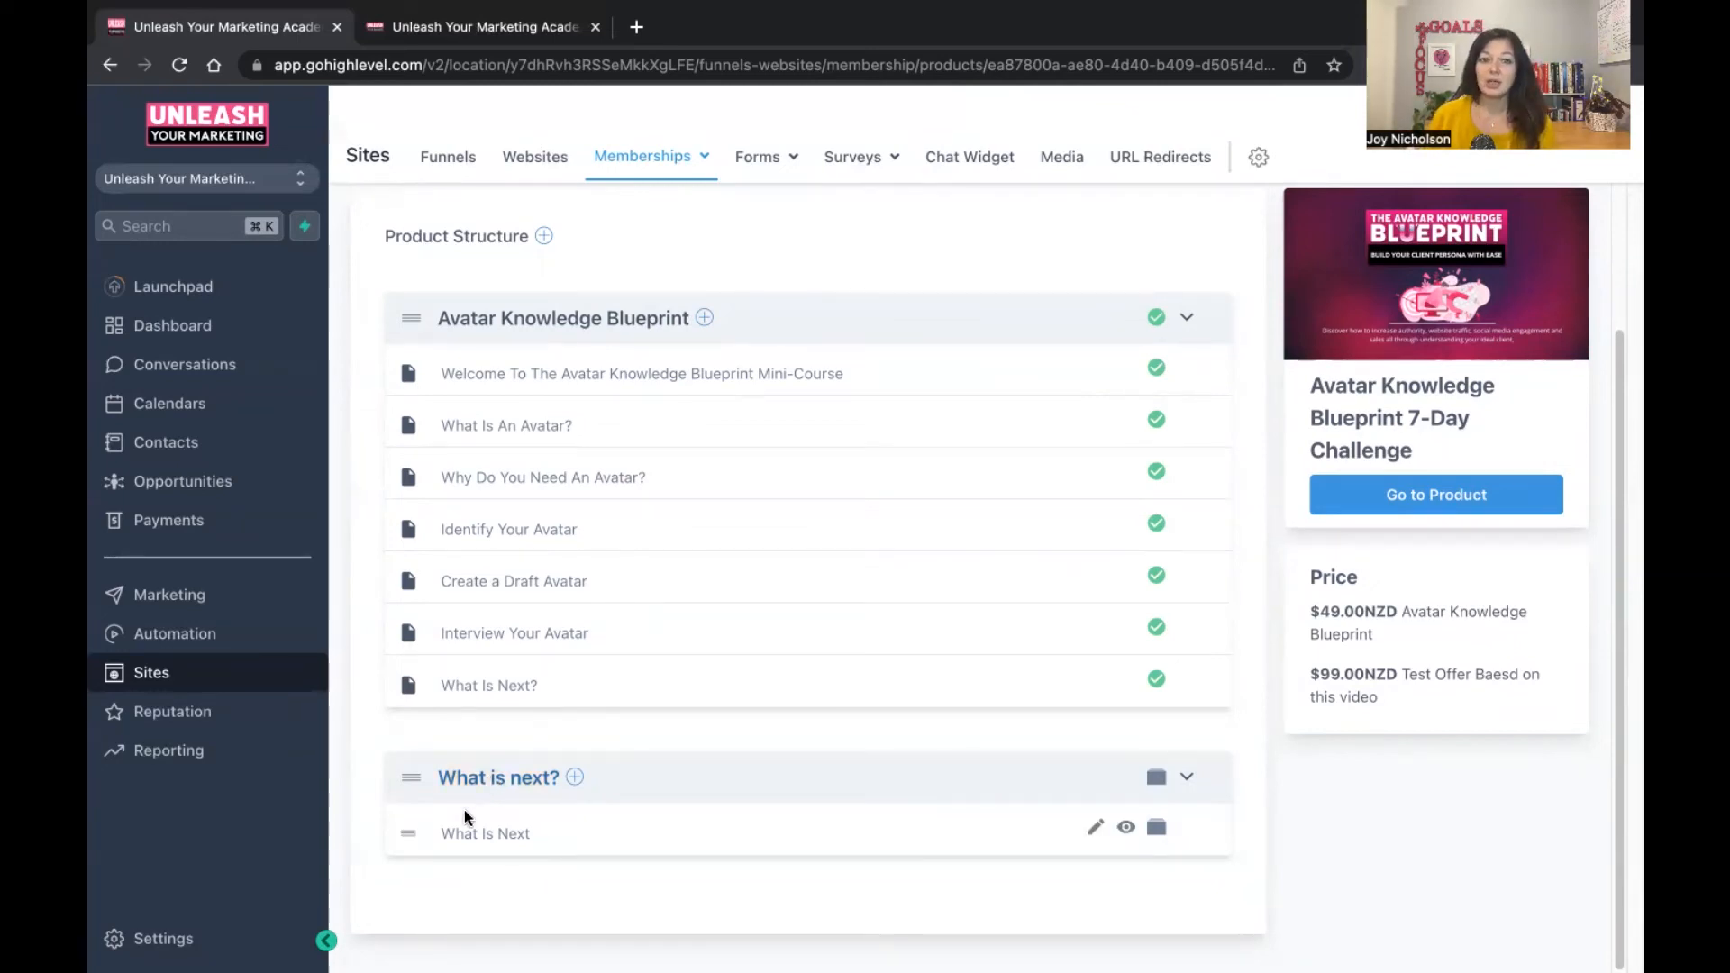
- Compare the Unleash Your Marketing V2.0 checkout page with the product structure of the Avatar Knowledge Blueprint 7-Day Challenge
scroll(640, 610, up, 3)
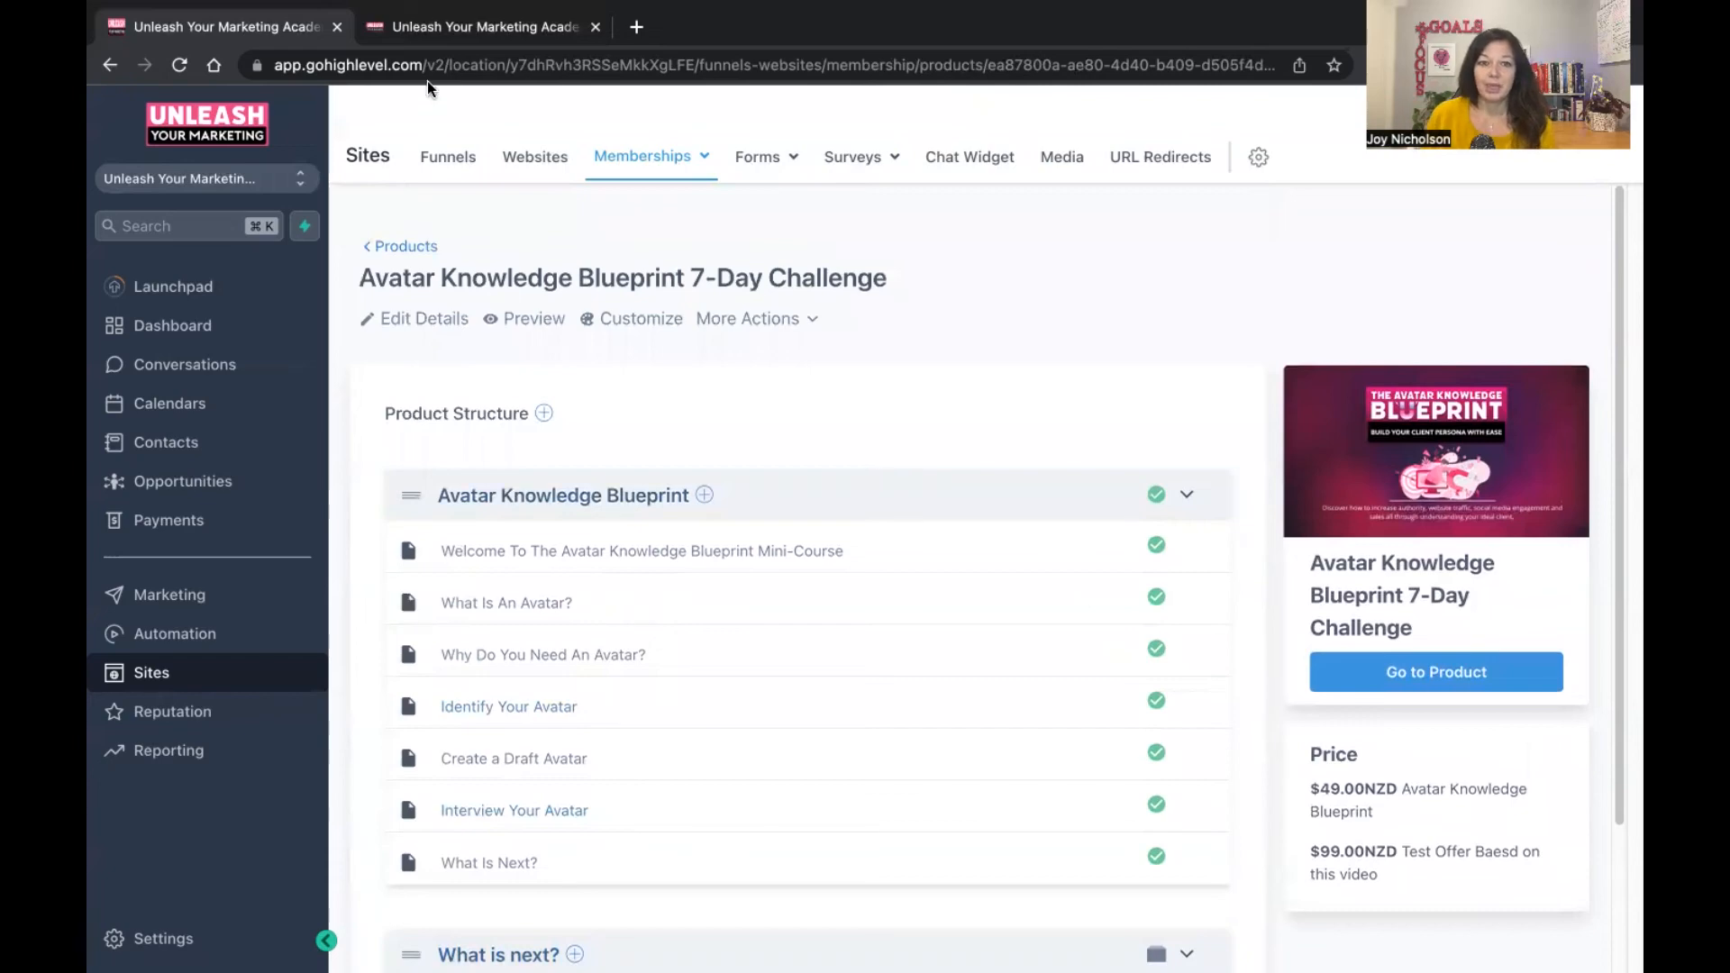
click(427, 27)
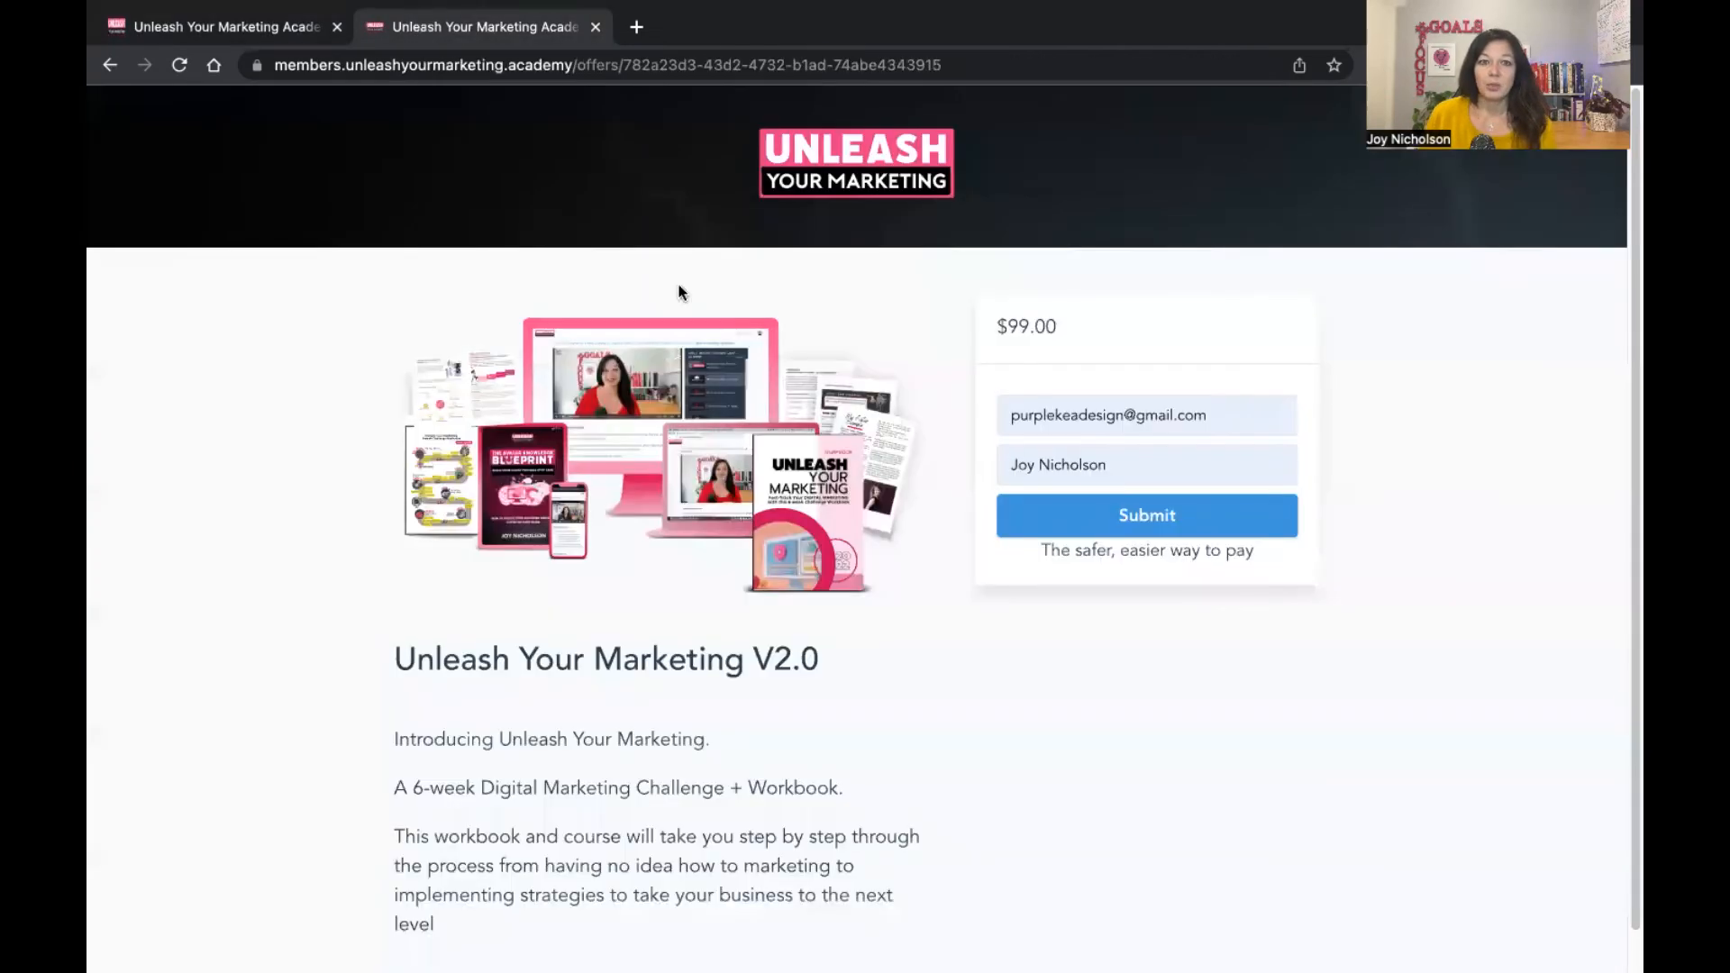
click(241, 36)
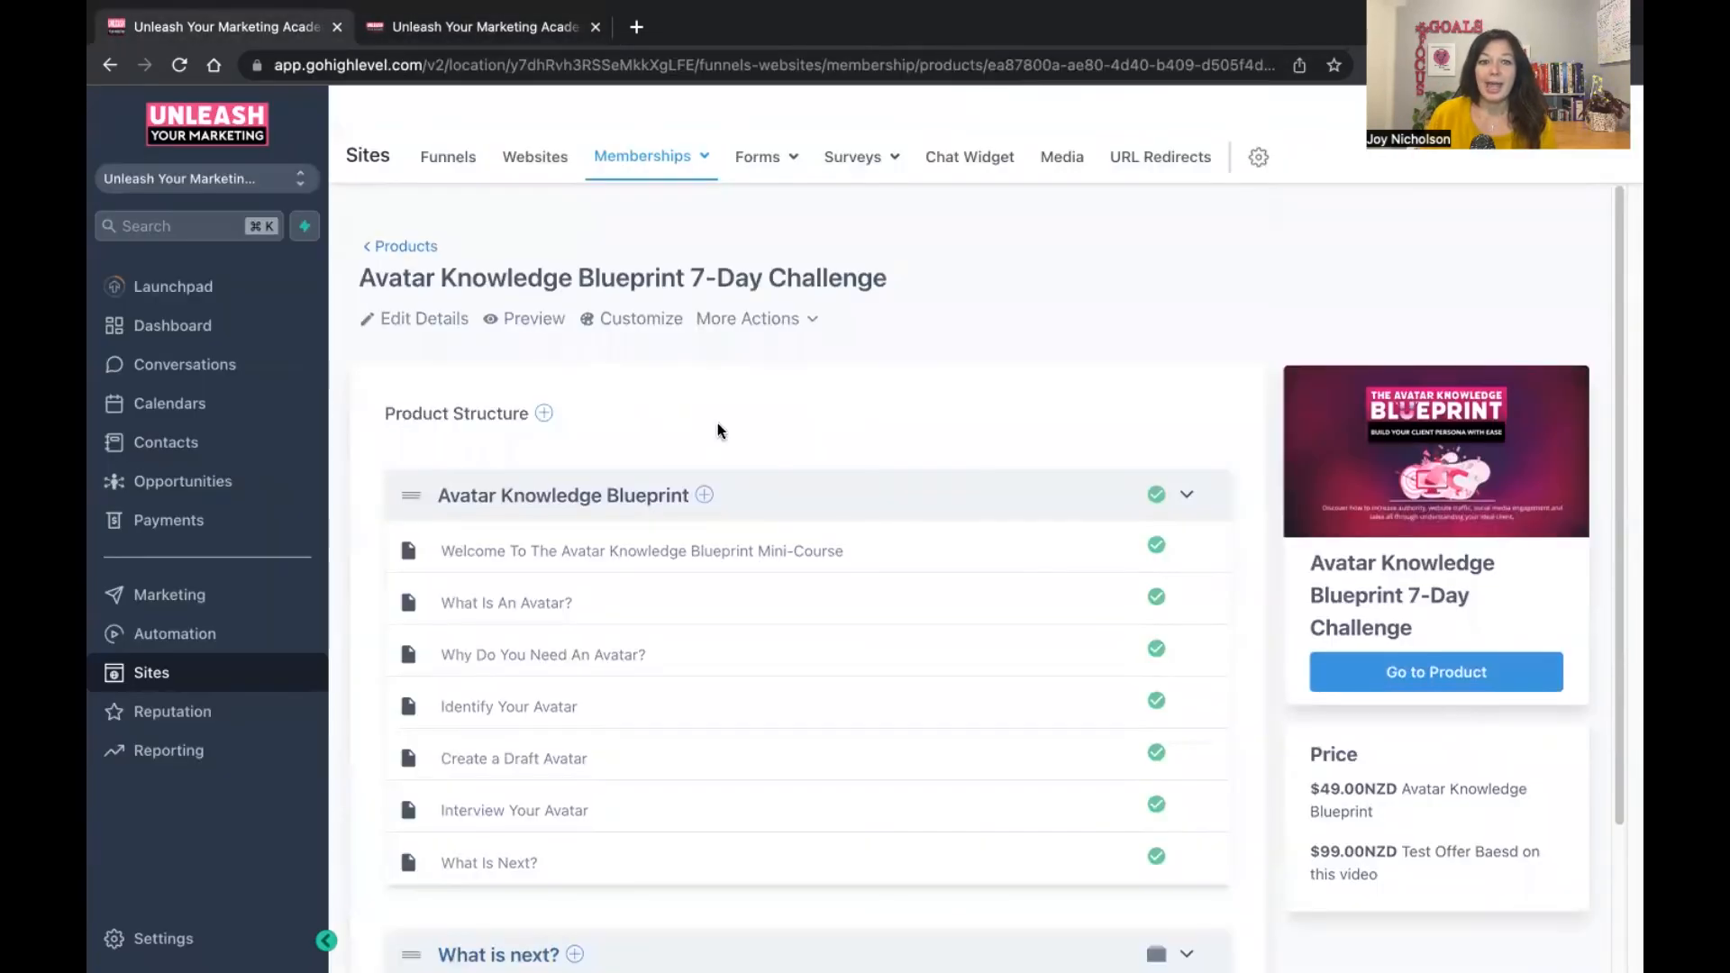
click(491, 25)
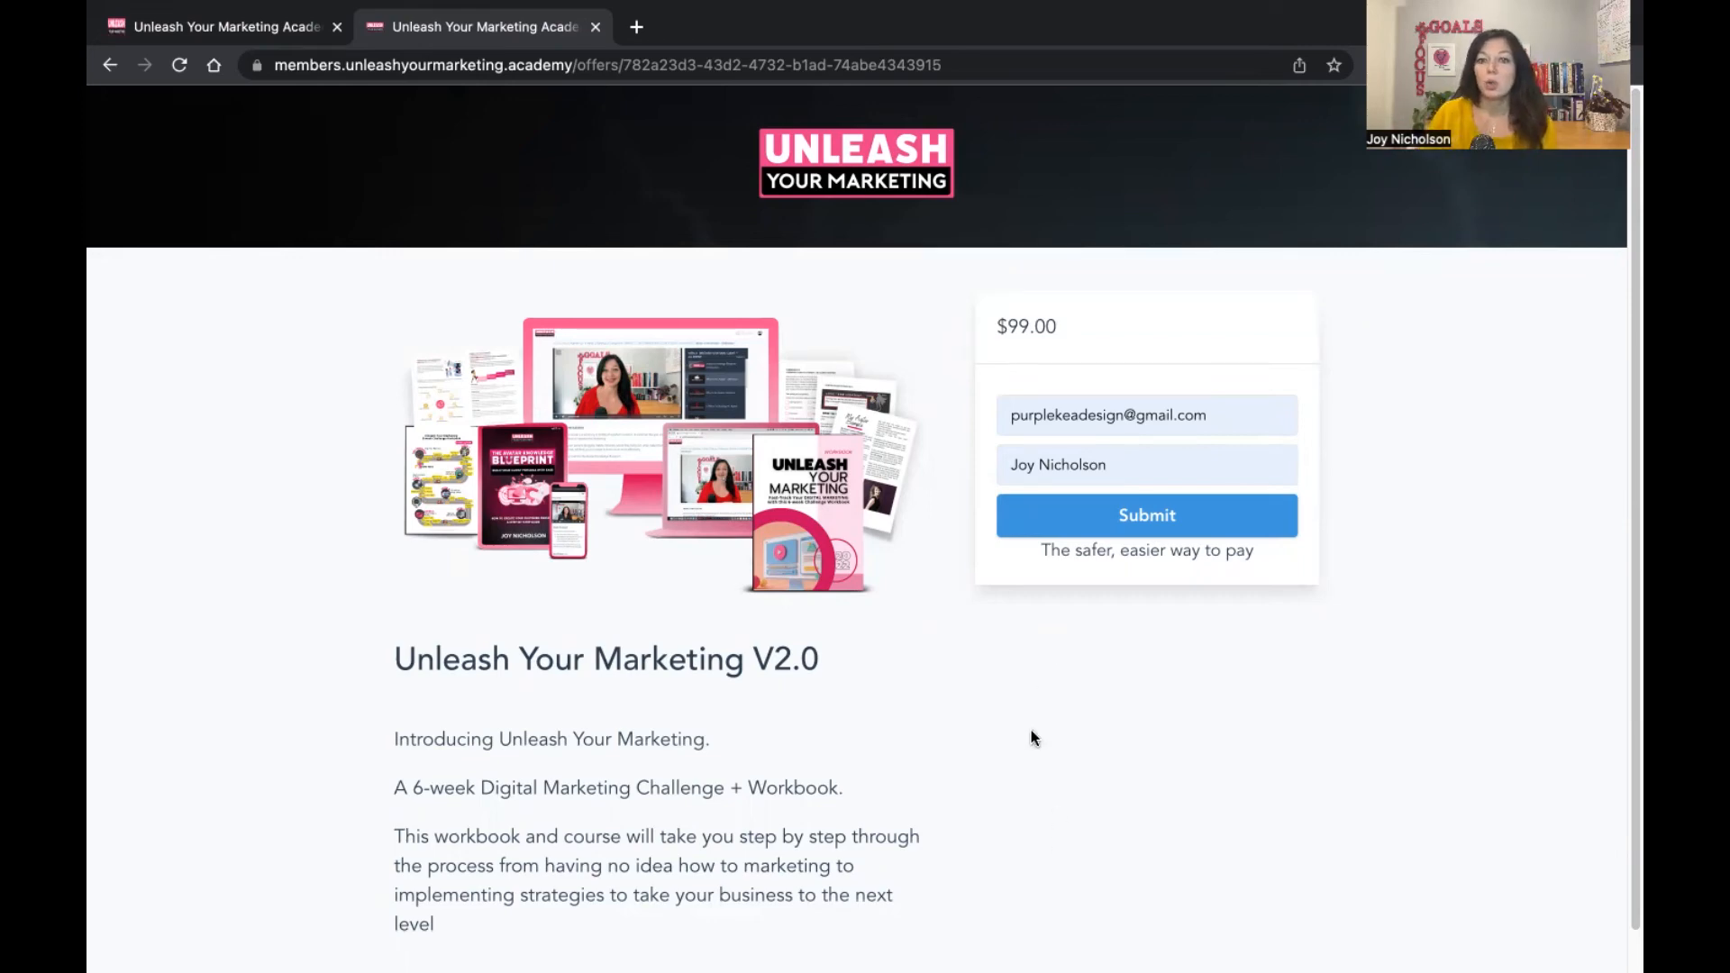
click(217, 26)
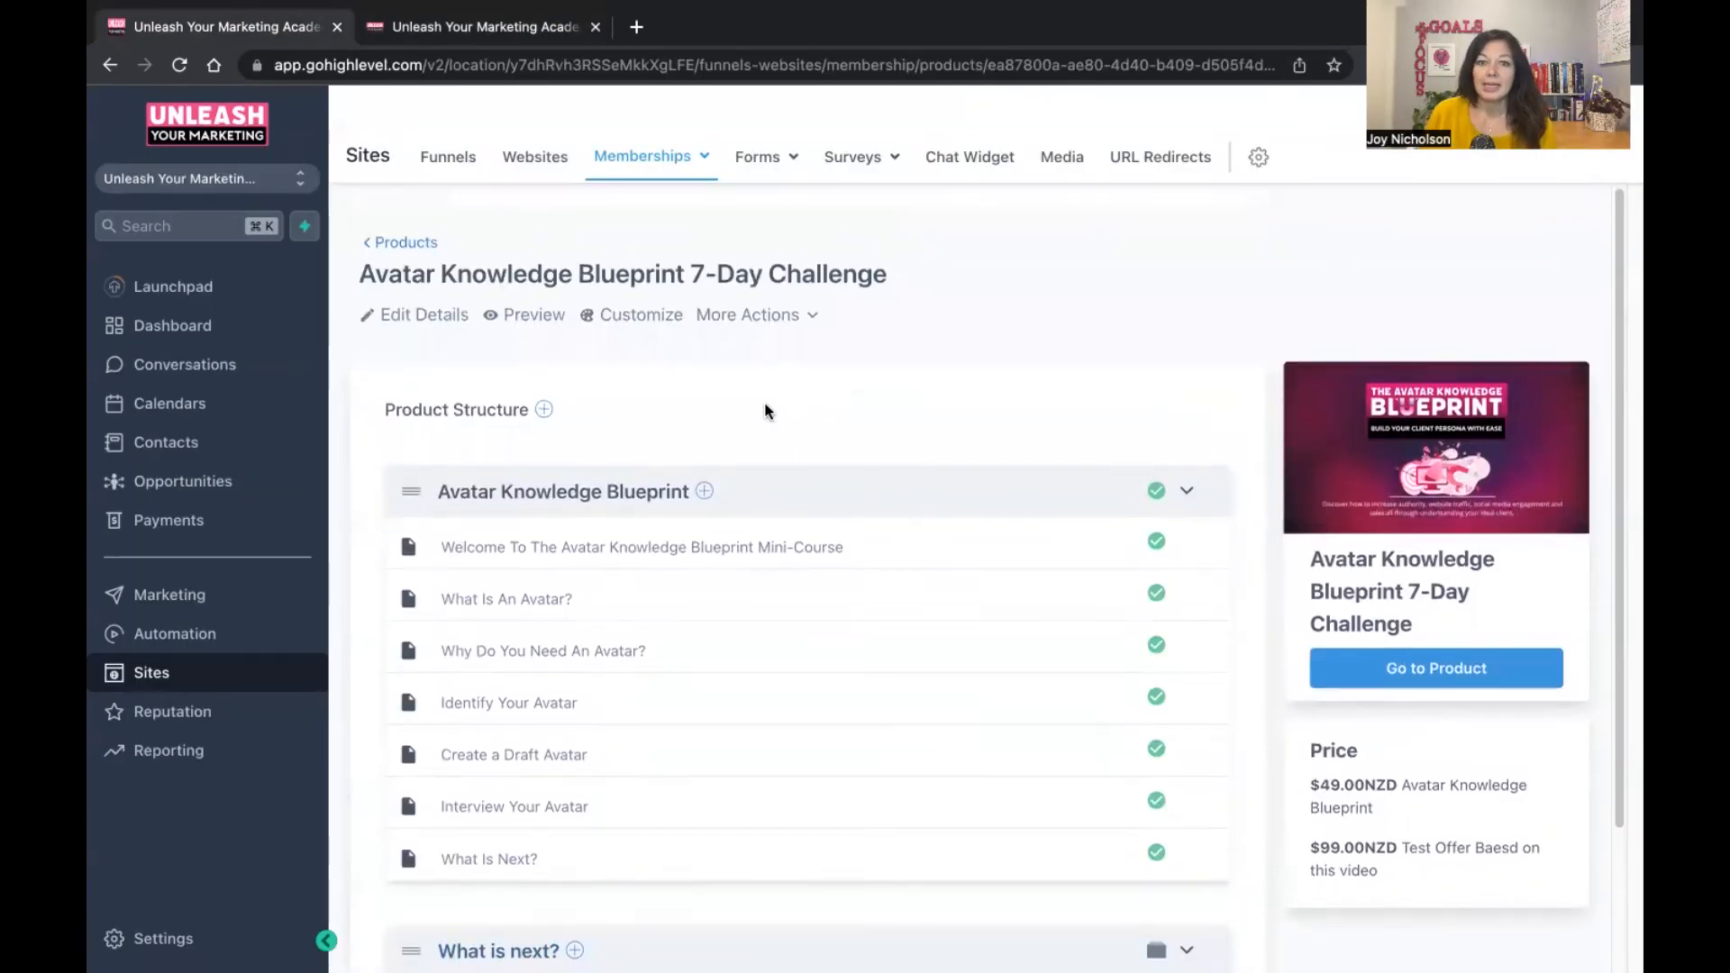
scroll(766, 411, down, 2)
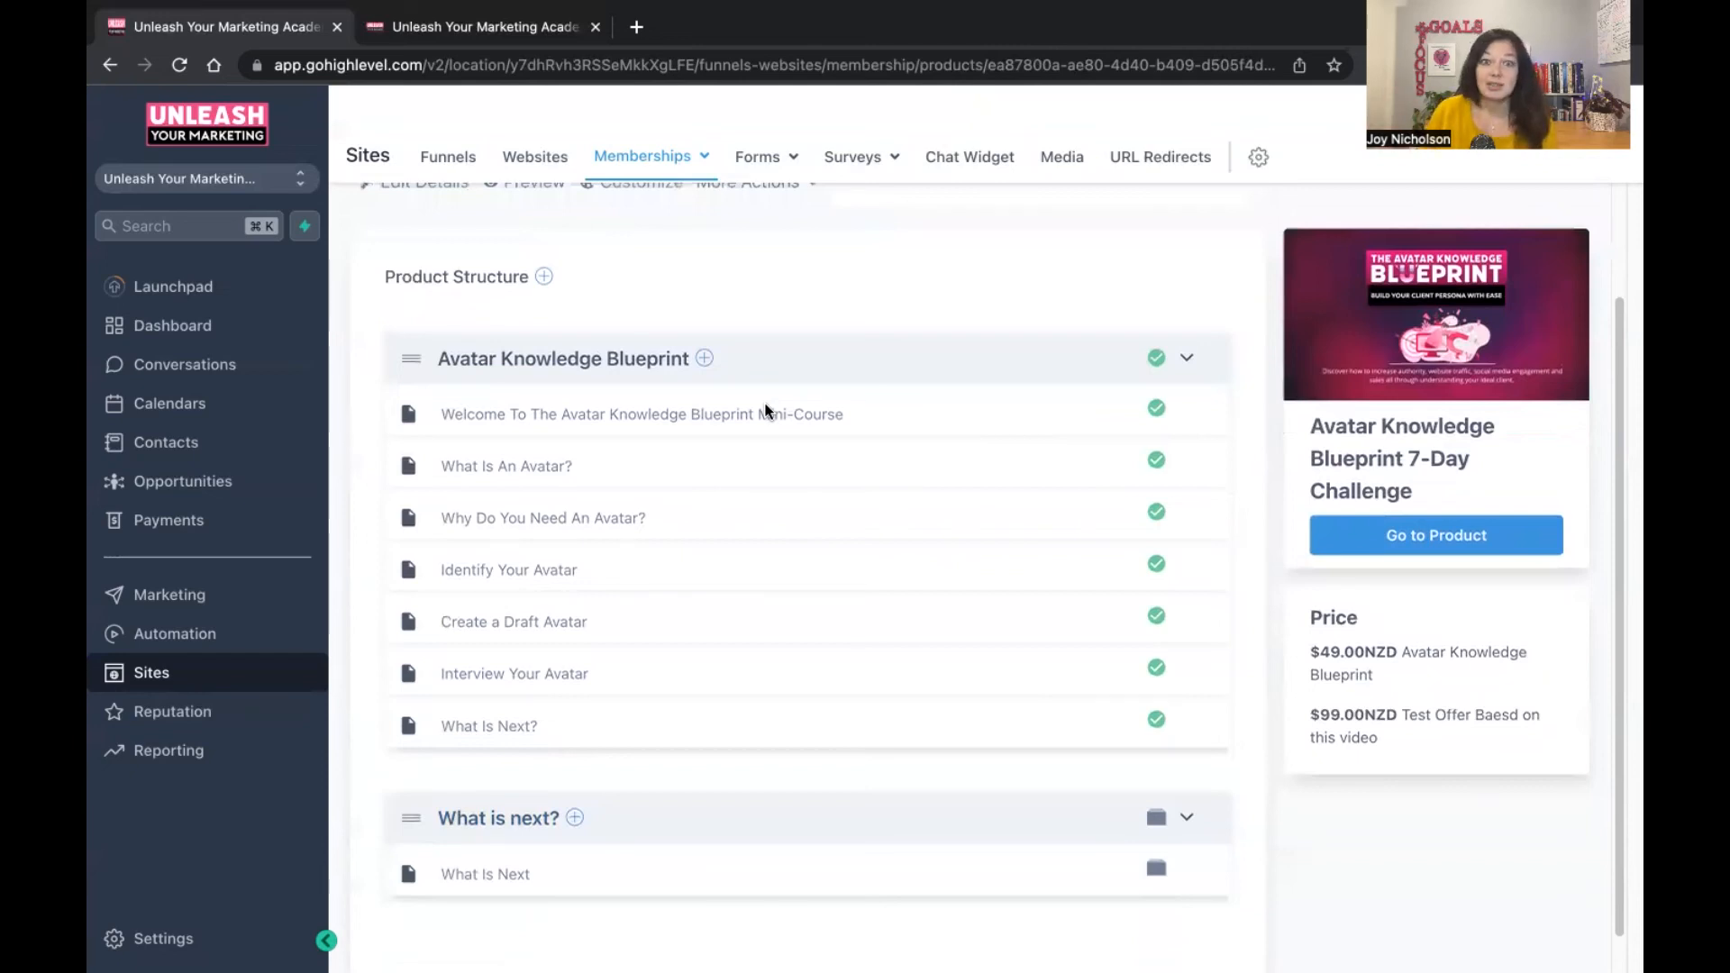
scroll(765, 412, up, 2)
mouse_move(662, 173)
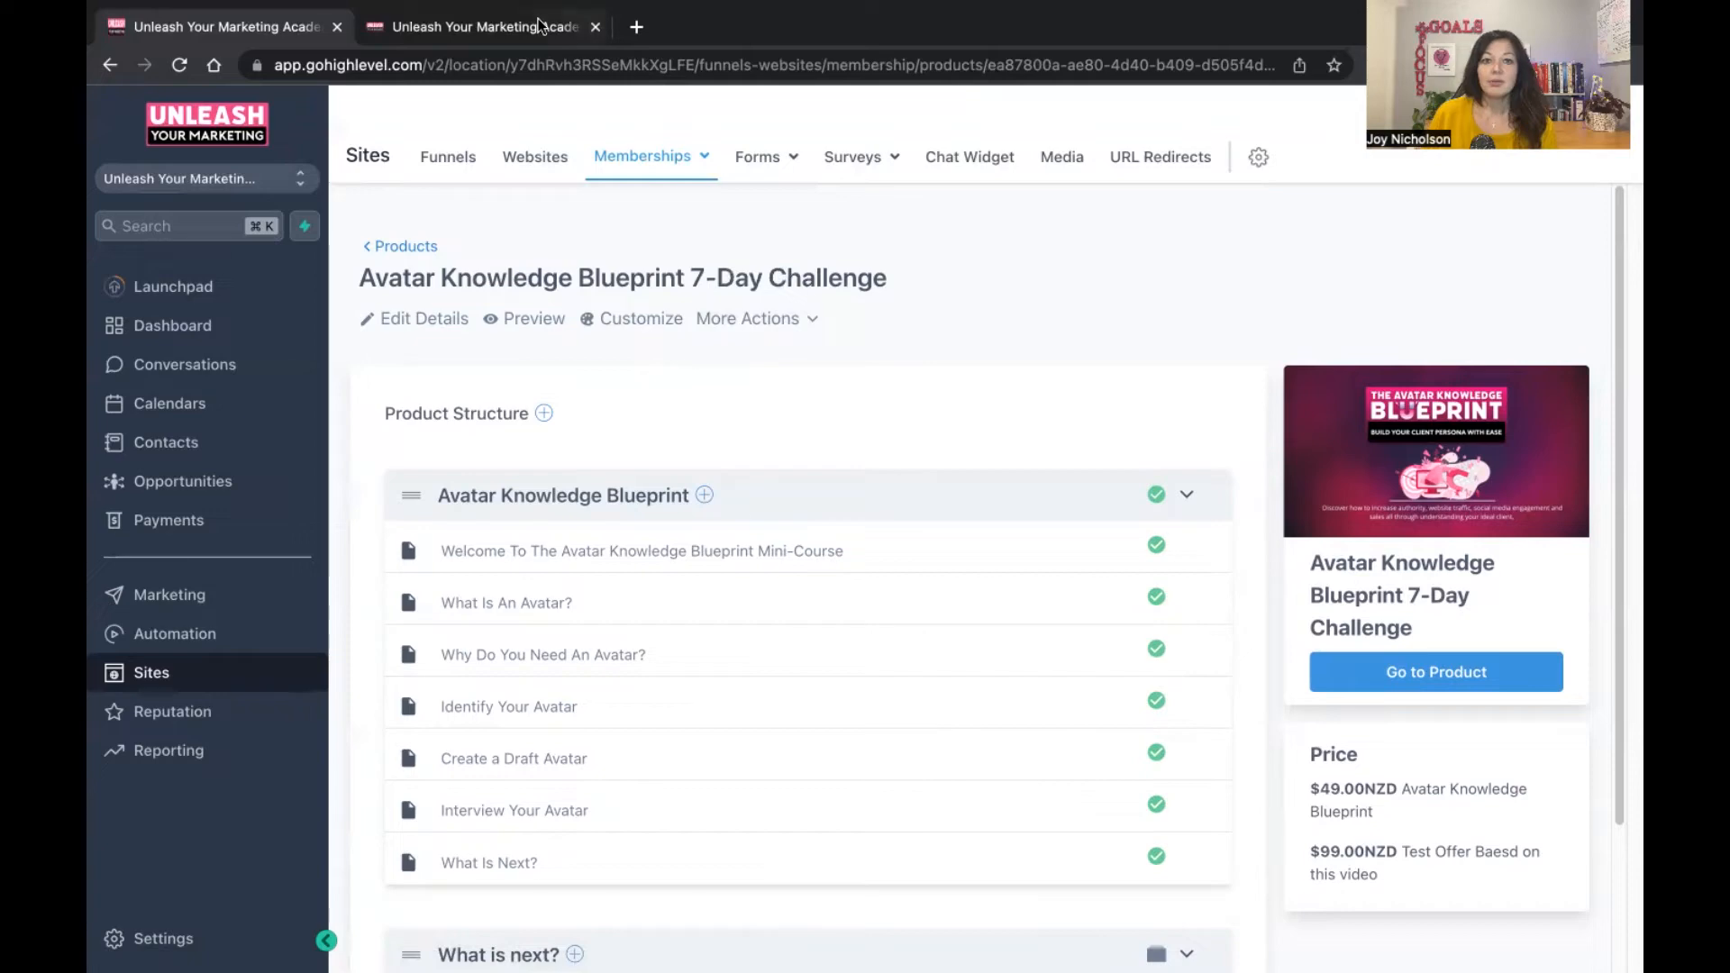
click(505, 26)
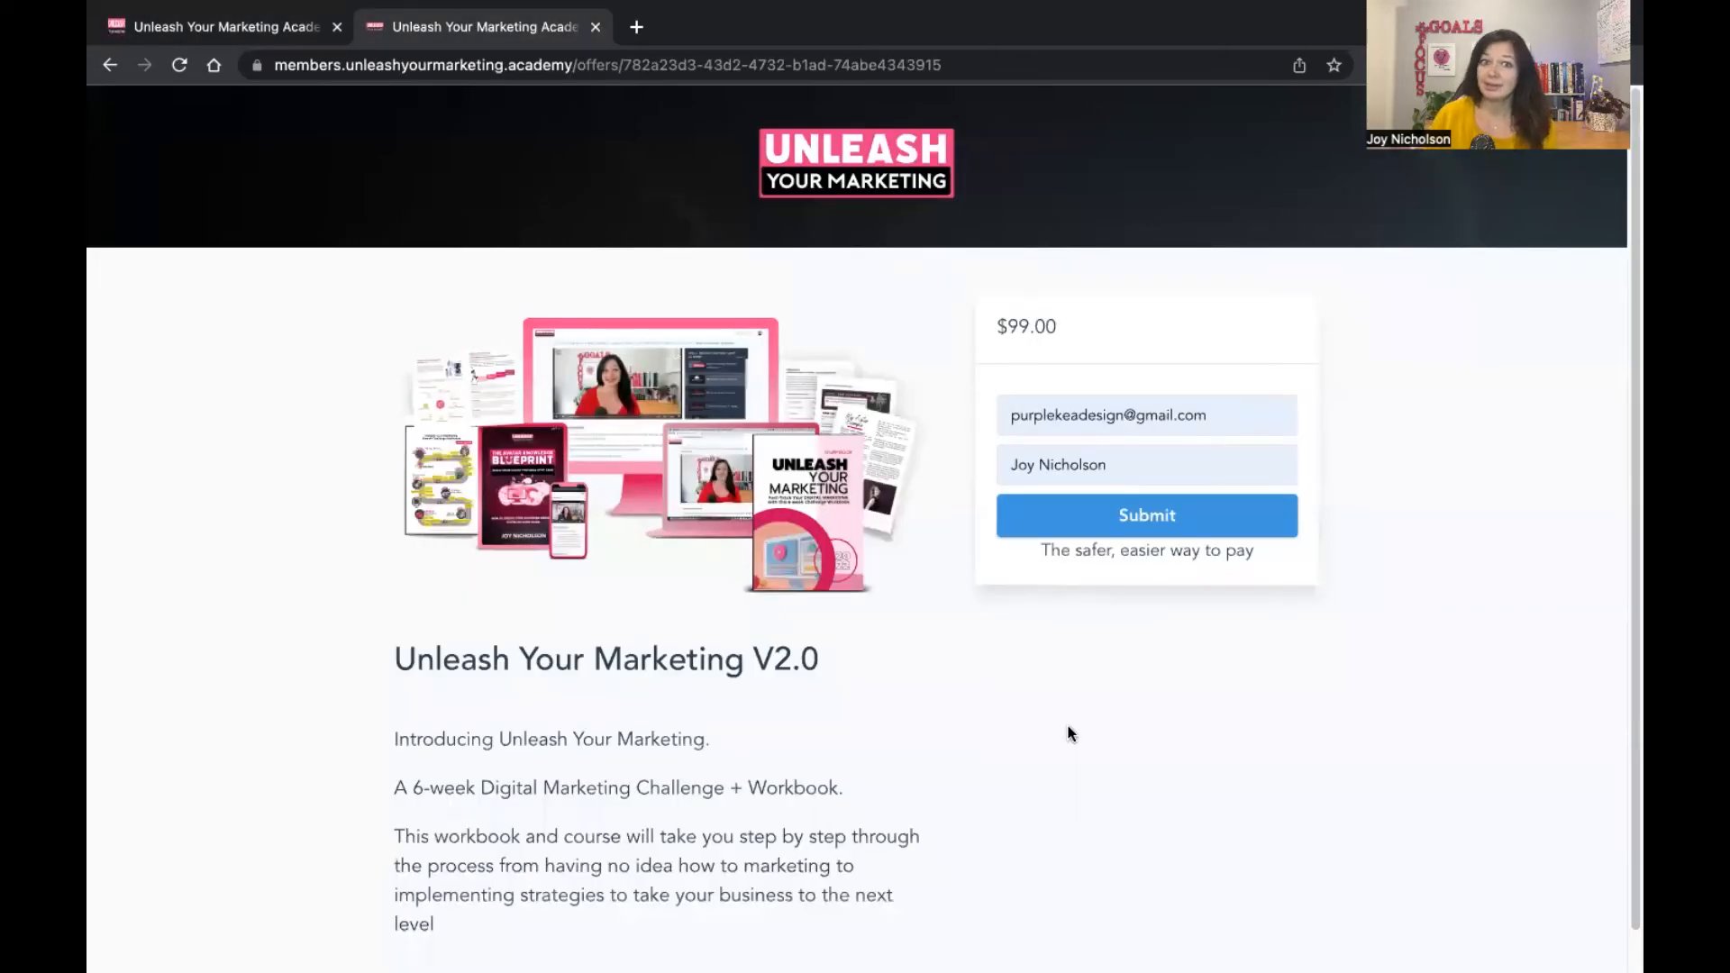
click(230, 26)
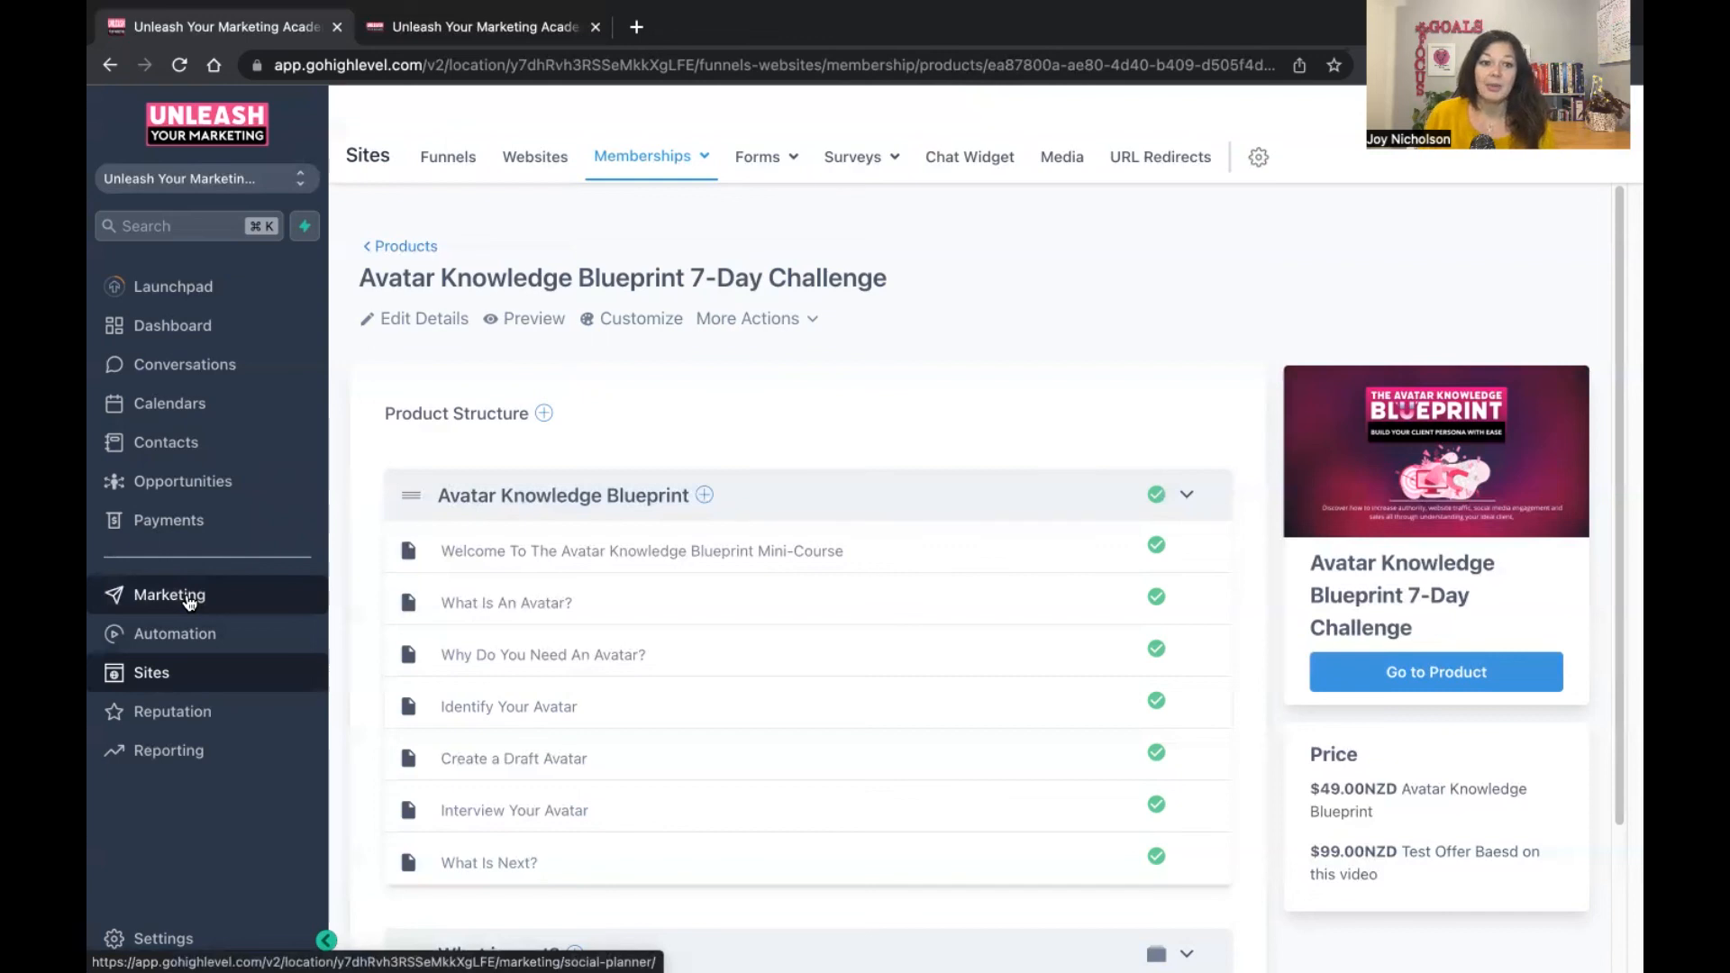
- View the marketing social planner and return to the Sites area to show the Memberships options
click(189, 602)
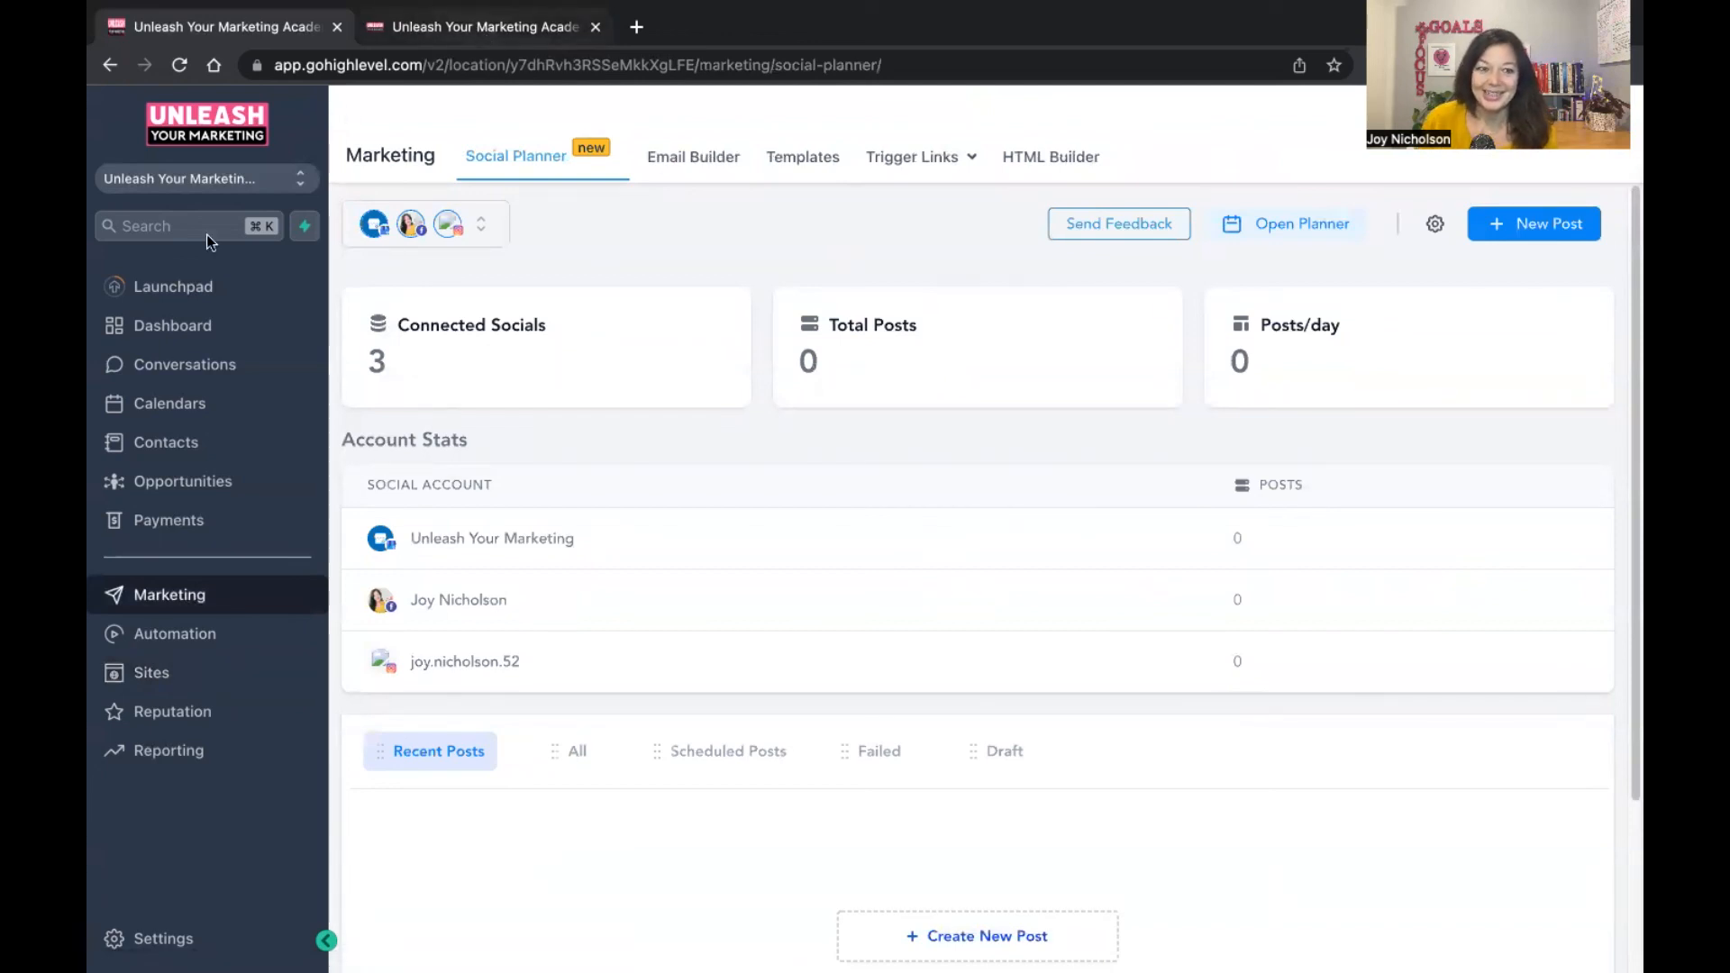
click(185, 675)
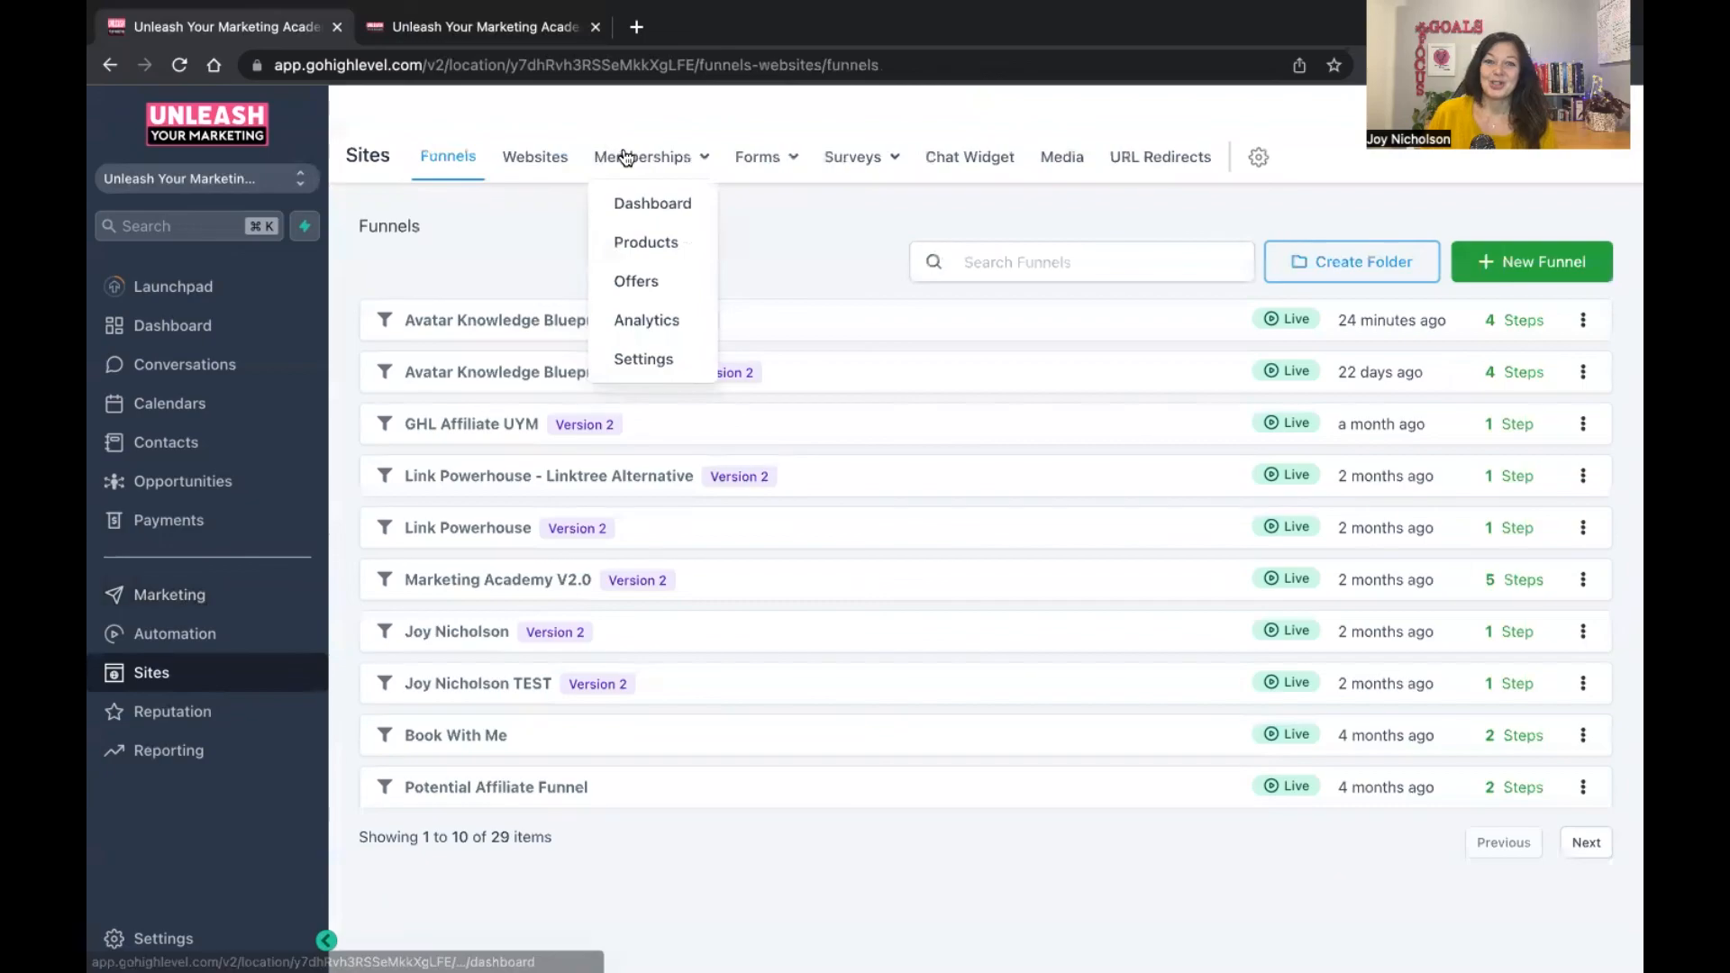
click(631, 158)
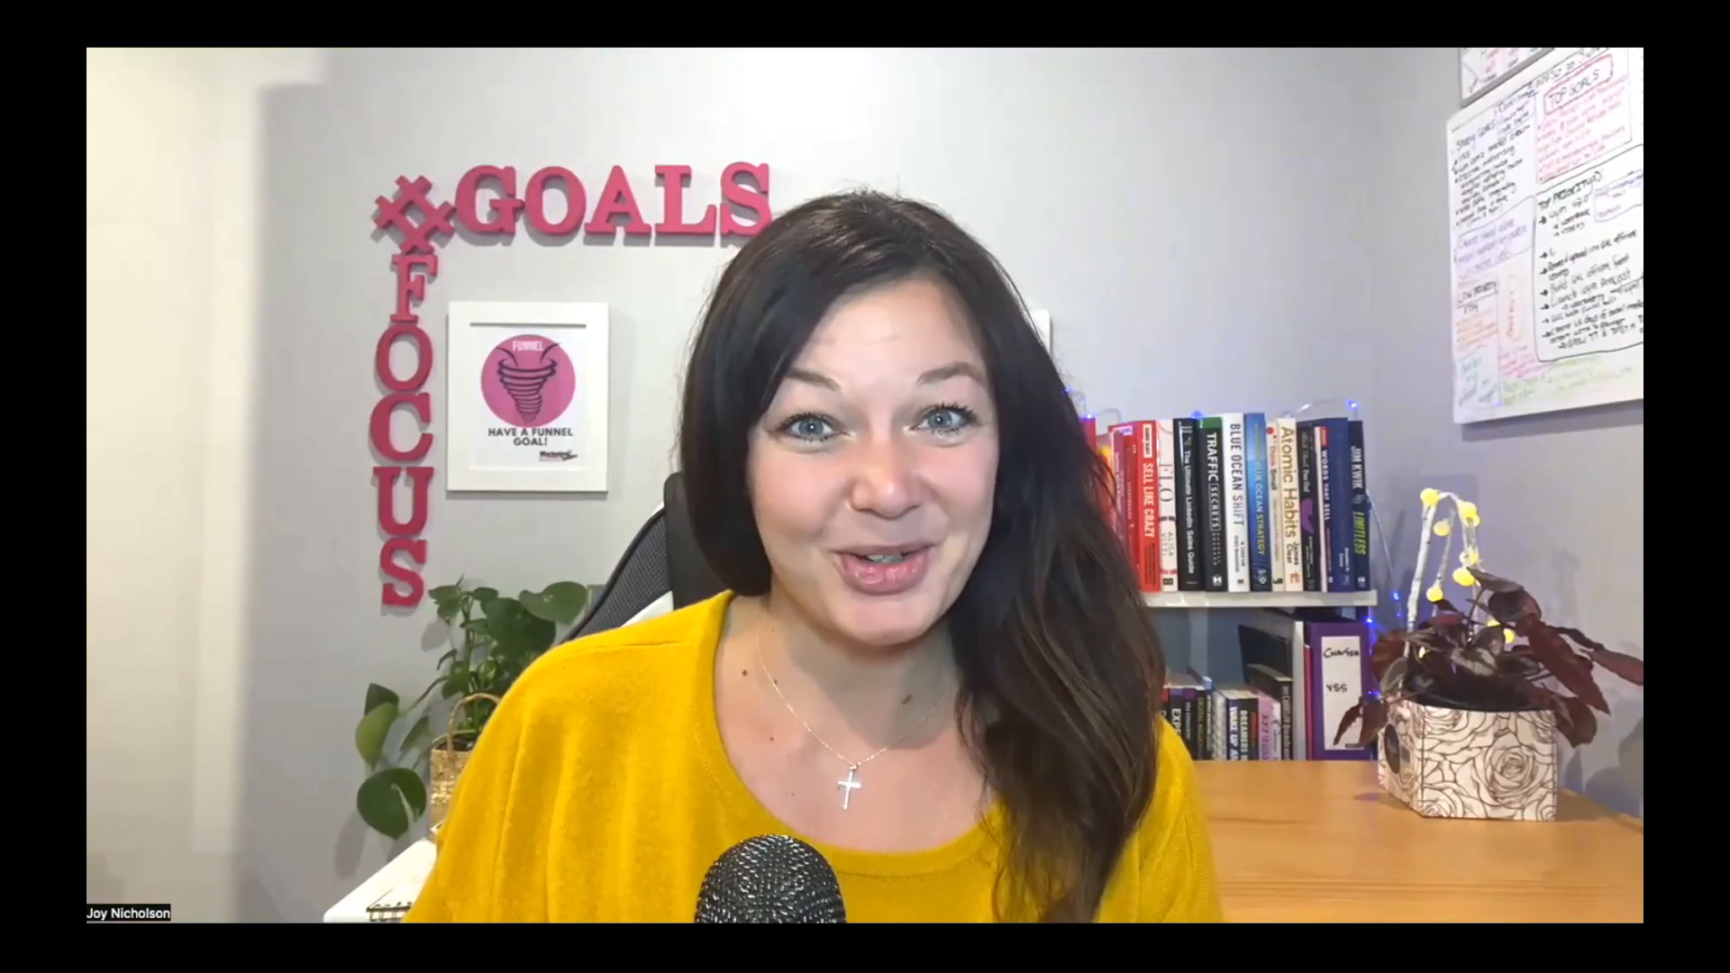